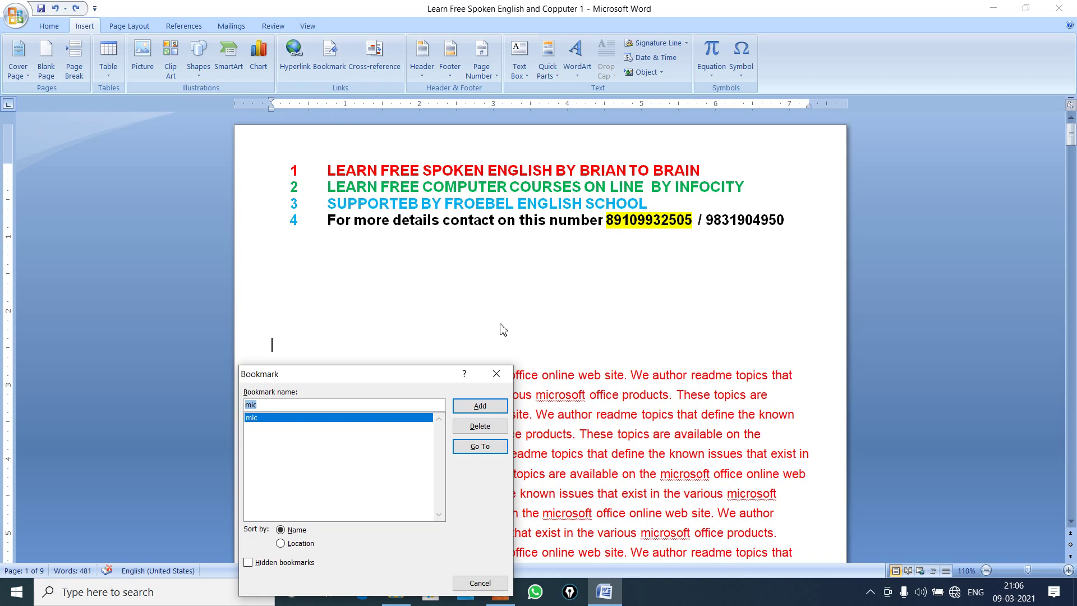
- Close the Bookmark dialog and insert a blank page between the numbered heading list and the red body text
{"action": "left_click", "coordinate": [498, 375]}
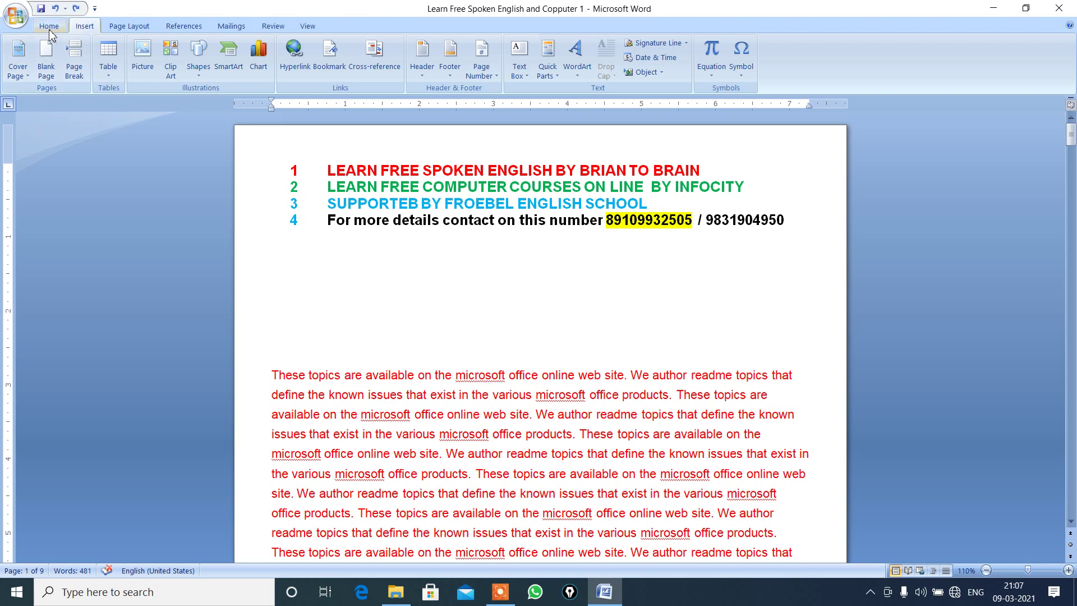
{"action": "left_click", "coordinate": [48, 71]}
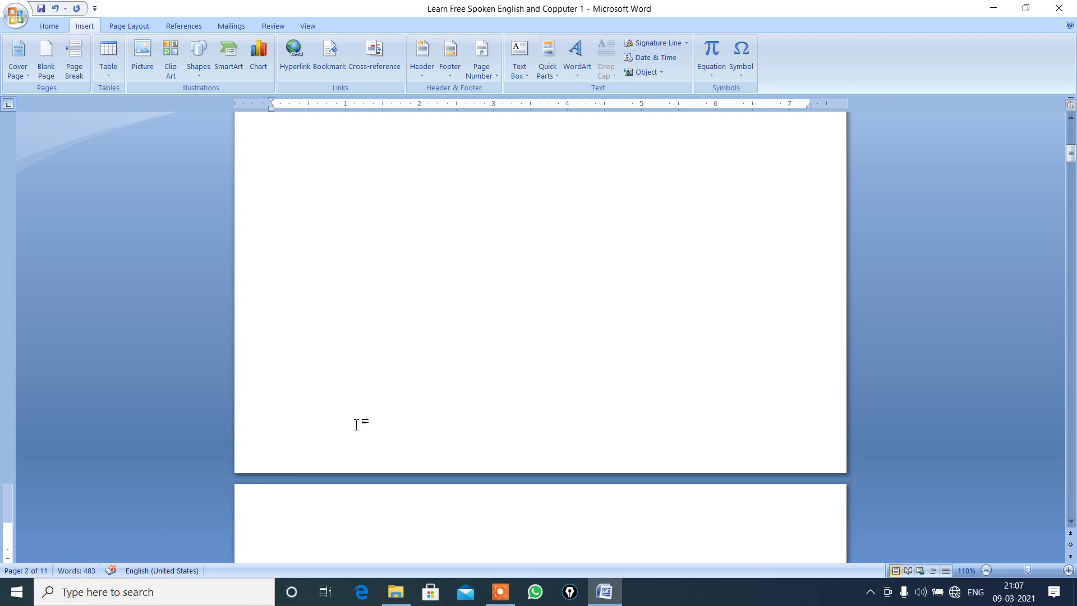
{"action": "scroll", "coordinate": [356, 425], "scroll_direction": "up", "scroll_amount": 5}
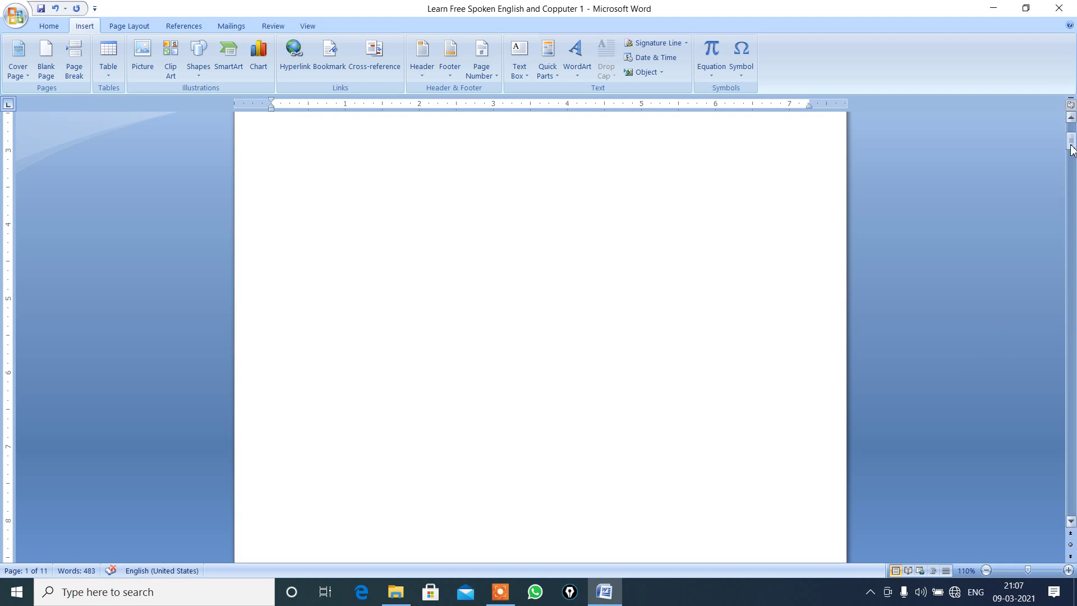
{"action": "left_click_drag", "start_coordinate": [1072, 149], "coordinate": [1071, 129]}
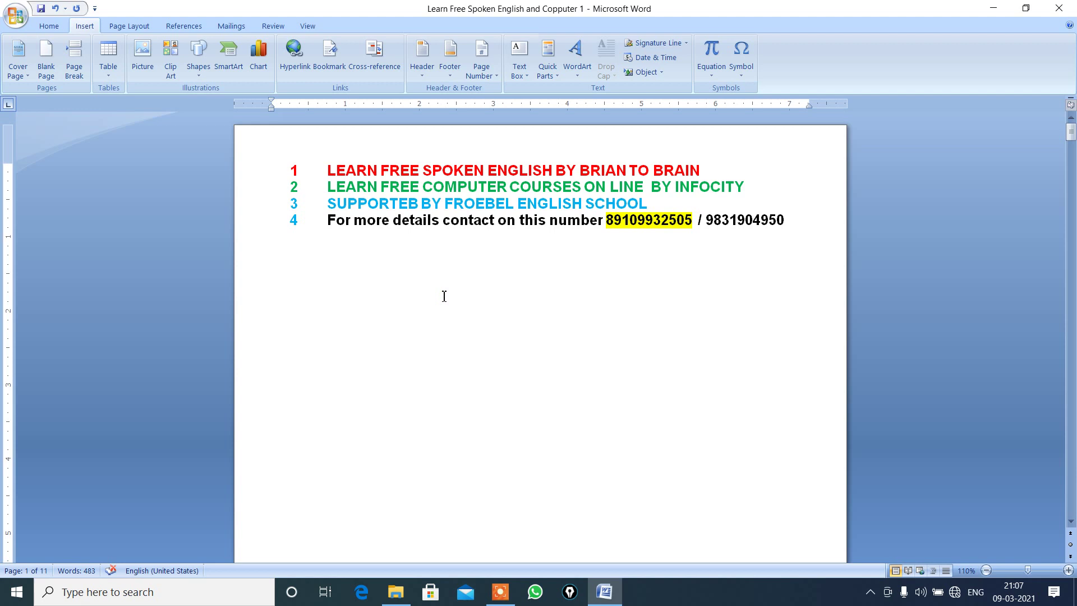
- Insert a hyperlink to the existing file Learn Free Spoken English and Copputer.docx below the numbered list and follow it
{"action": "left_click", "coordinate": [1072, 522]}
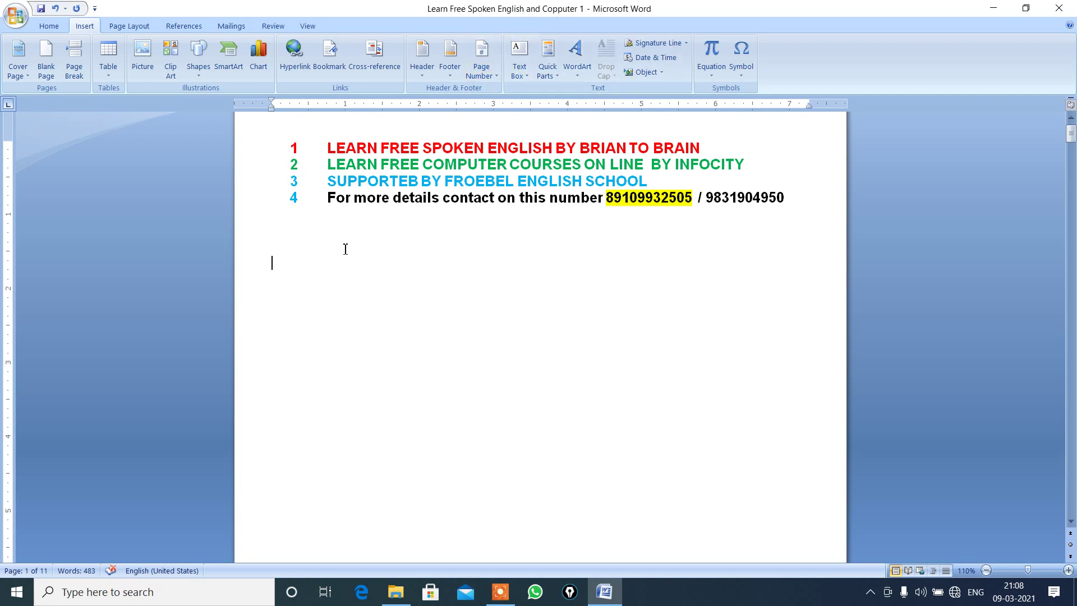
{"action": "left_click", "coordinate": [289, 61]}
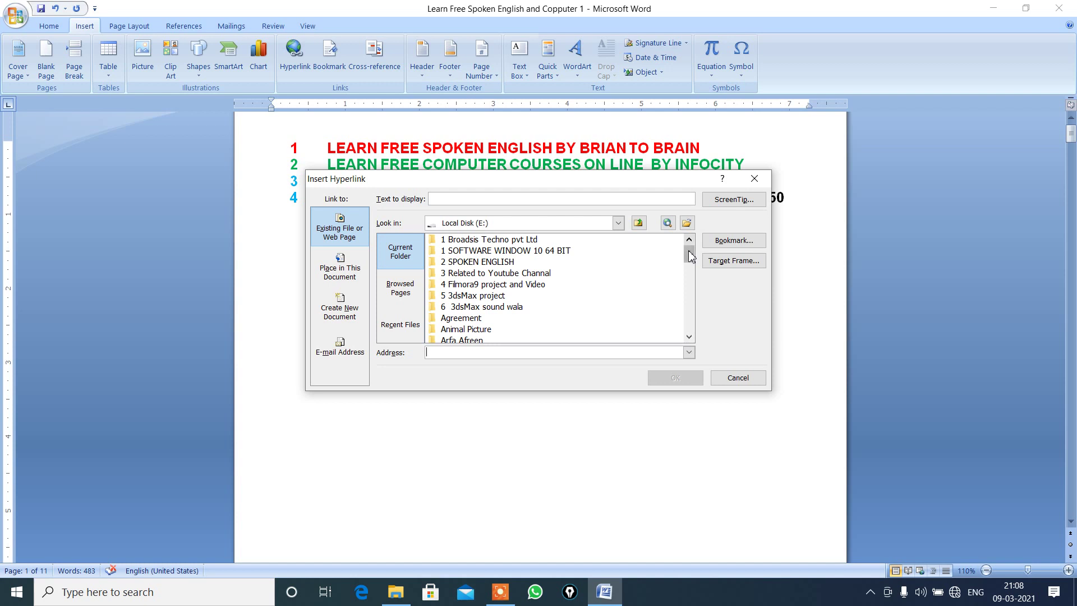
{"action": "left_click_drag", "start_coordinate": [690, 256], "coordinate": [686, 336]}
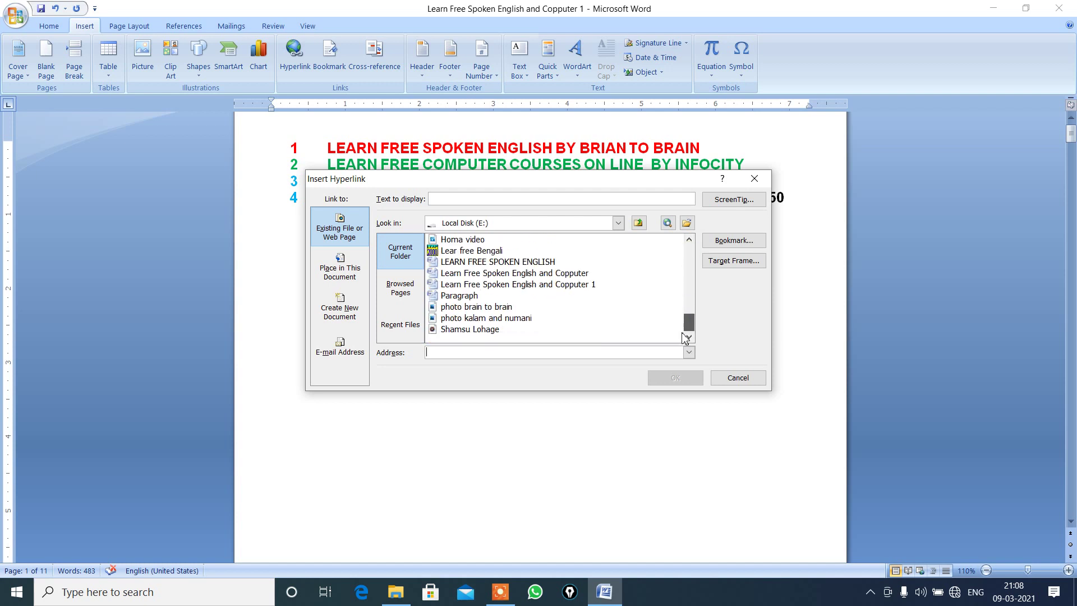
{"action": "left_click", "coordinate": [570, 276]}
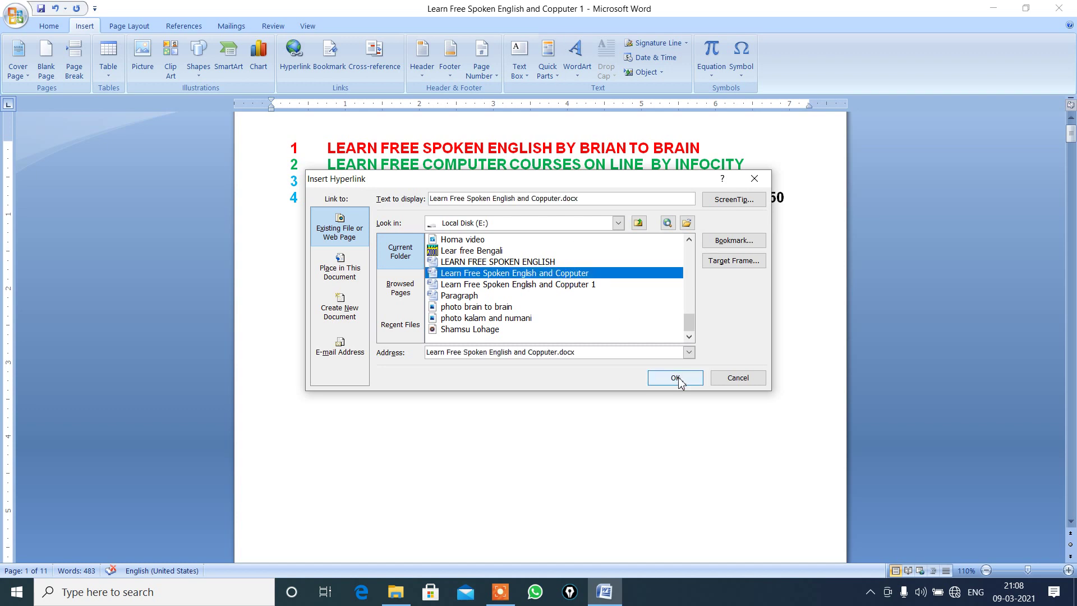
{"action": "left_click", "coordinate": [676, 379]}
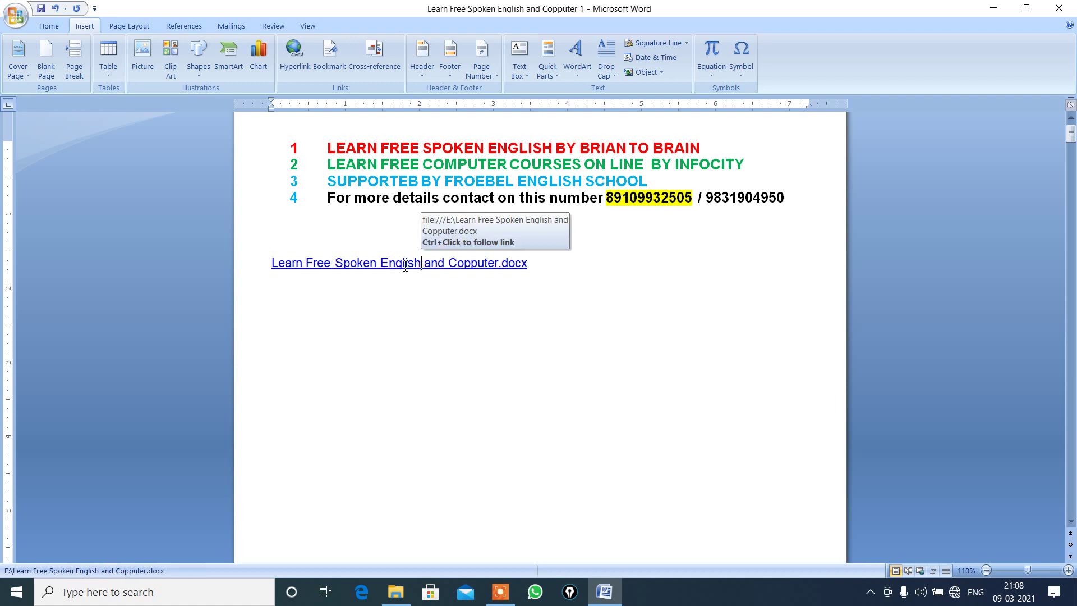
{"action": "left_click", "coordinate": [406, 271], "text": "ctrl"}
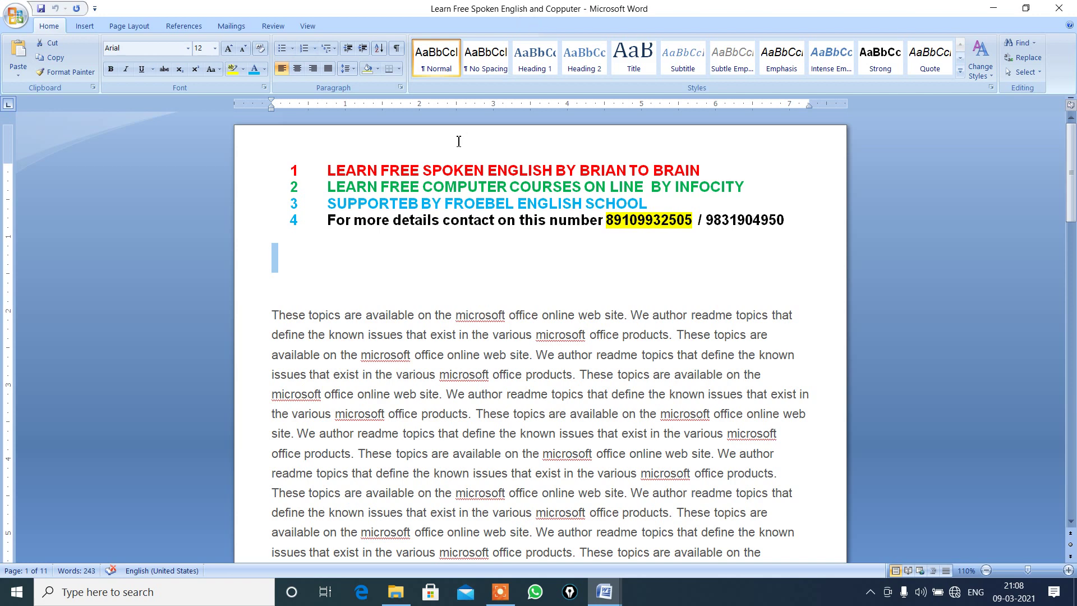
- In the opened document, insert a hyperlink to Learn Free Spoken English and Copputer 1.docx on the empty line above the body text
{"action": "left_click", "coordinate": [311, 291]}
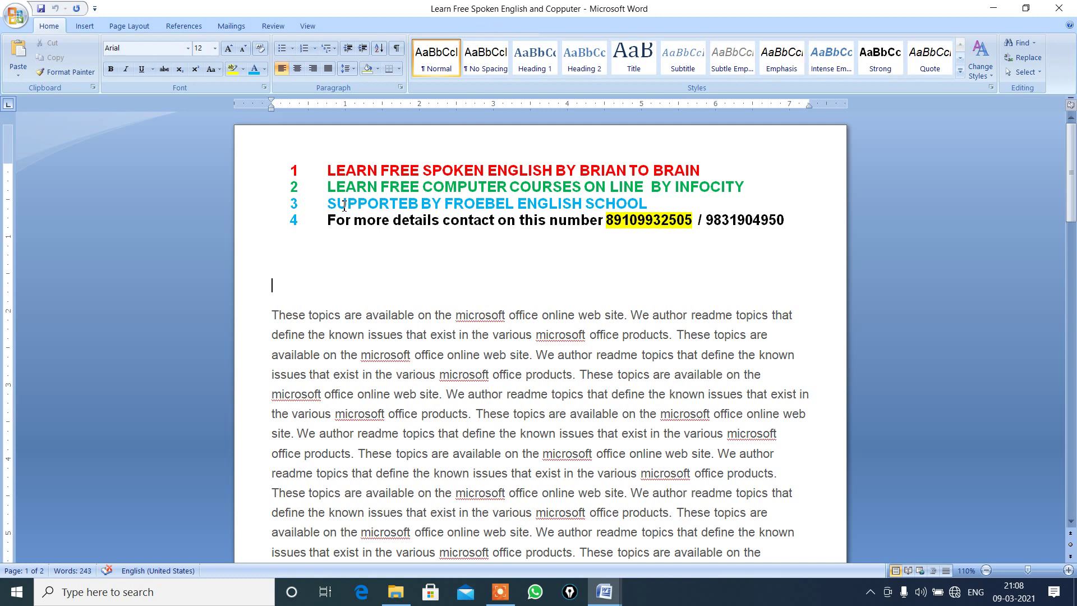
{"action": "left_click", "coordinate": [89, 28]}
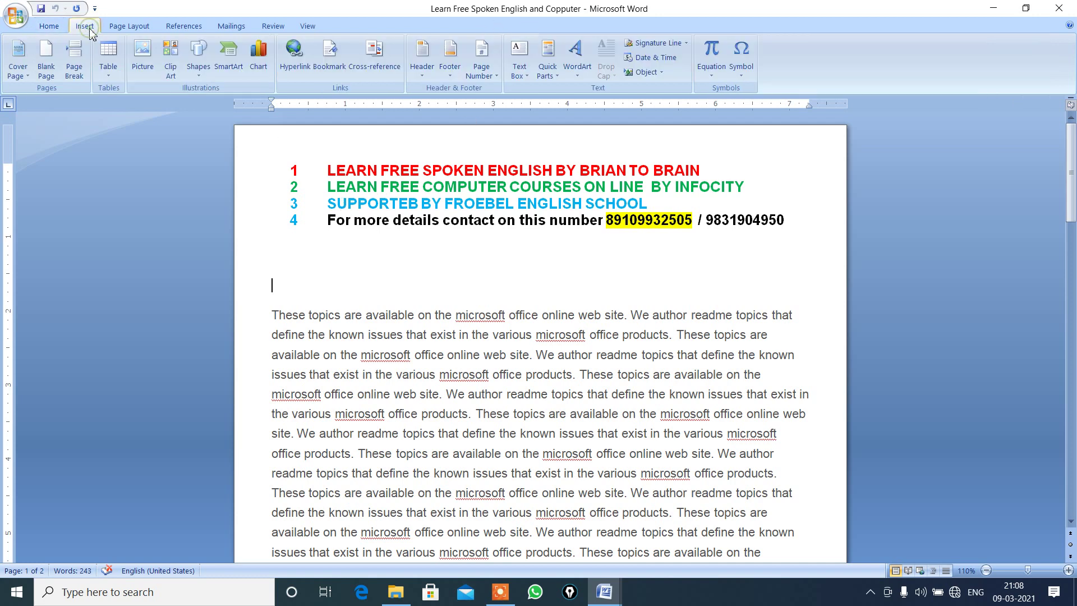
{"action": "left_click", "coordinate": [295, 66]}
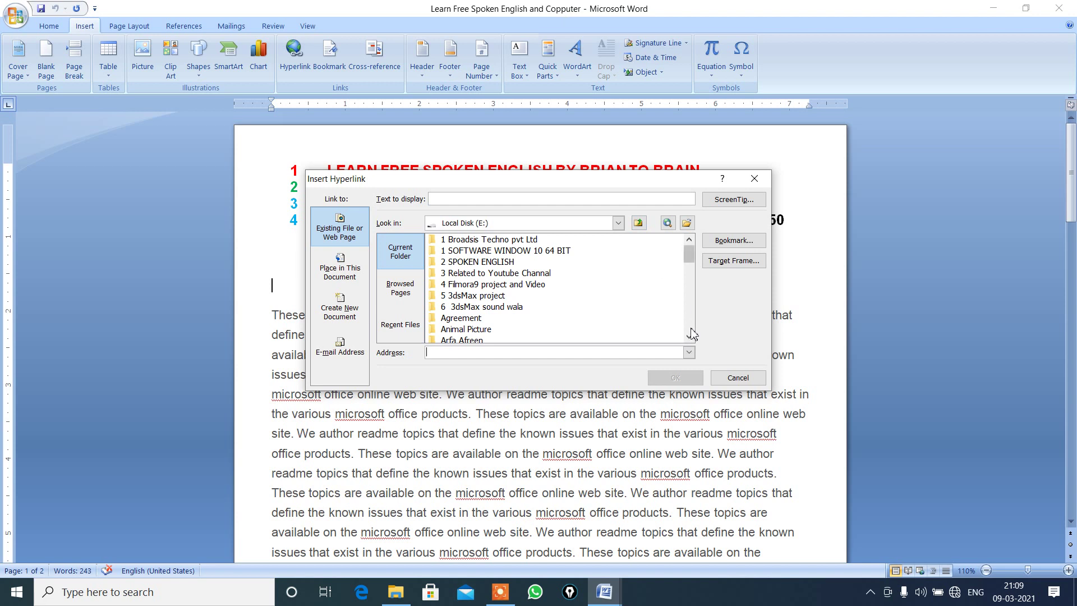
{"action": "left_click_drag", "start_coordinate": [690, 337], "coordinate": [690, 342]}
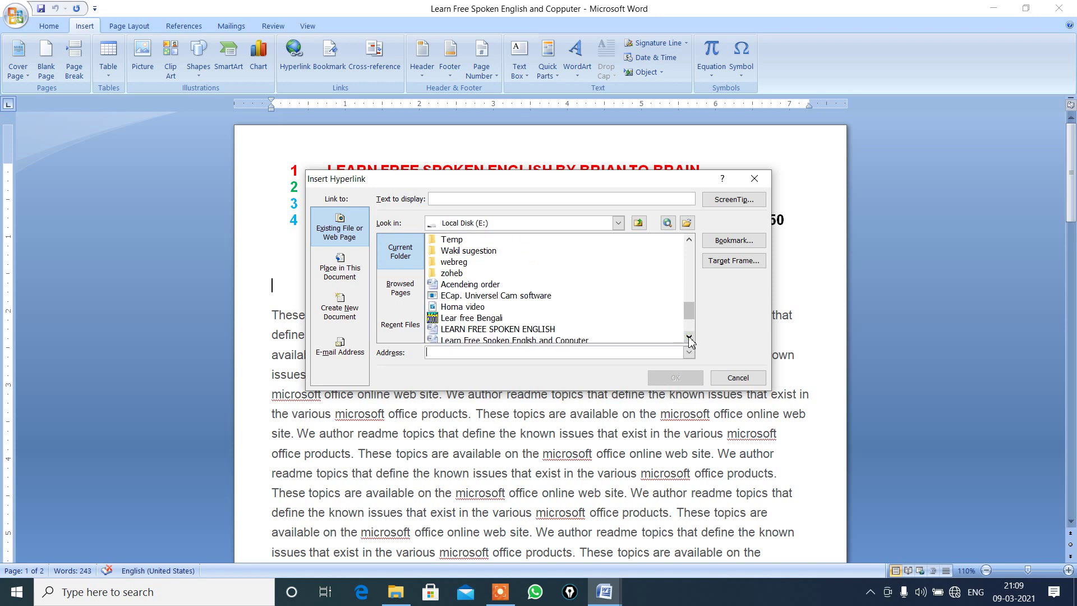
{"action": "left_click", "coordinate": [690, 342]}
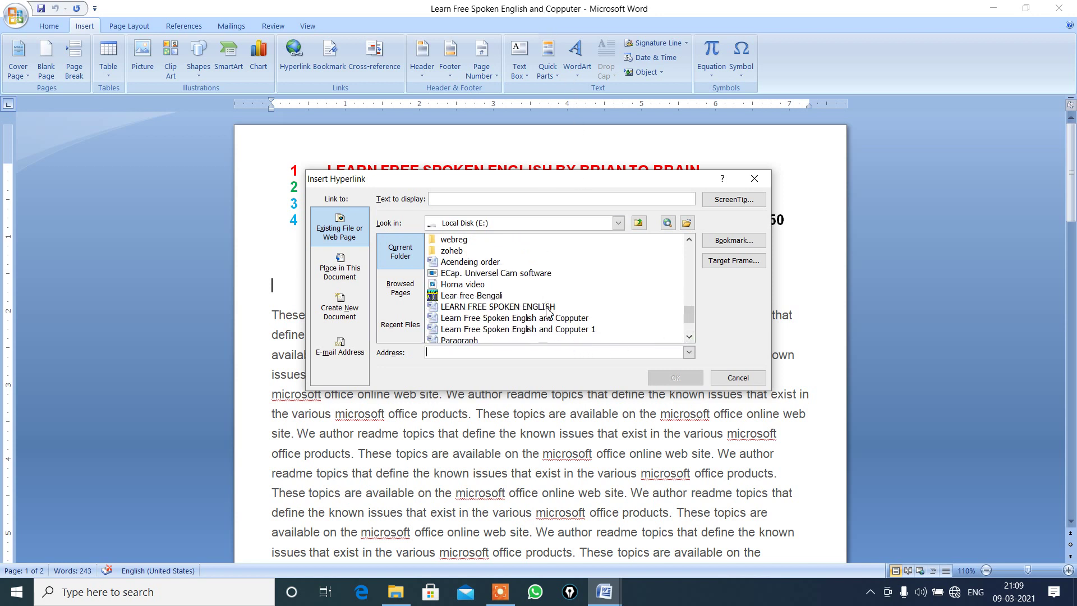
{"action": "left_click", "coordinate": [547, 331]}
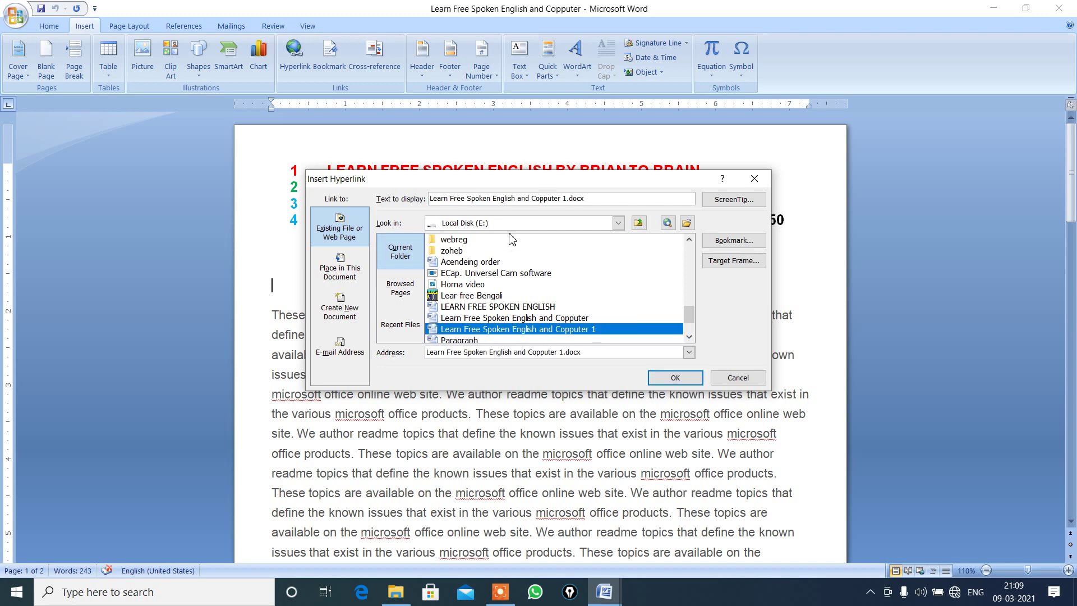
{"action": "left_click", "coordinate": [676, 378]}
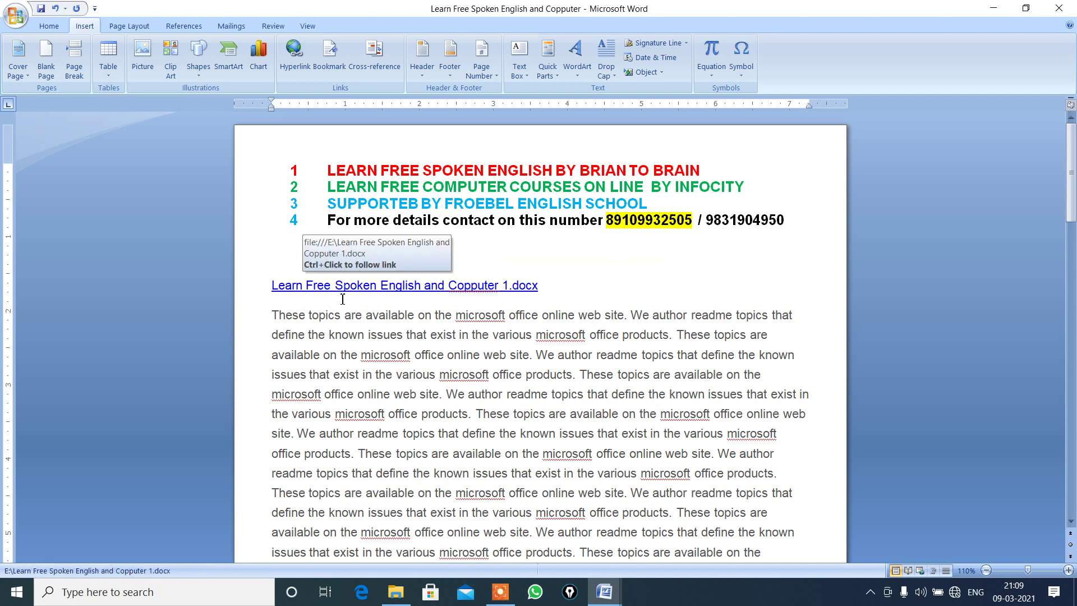
- Test the hyperlinks by following them between the two documents, finishing in Learn Free Spoken English and Copputer 1
{"action": "left_click", "coordinate": [449, 290], "text": "ctrl"}
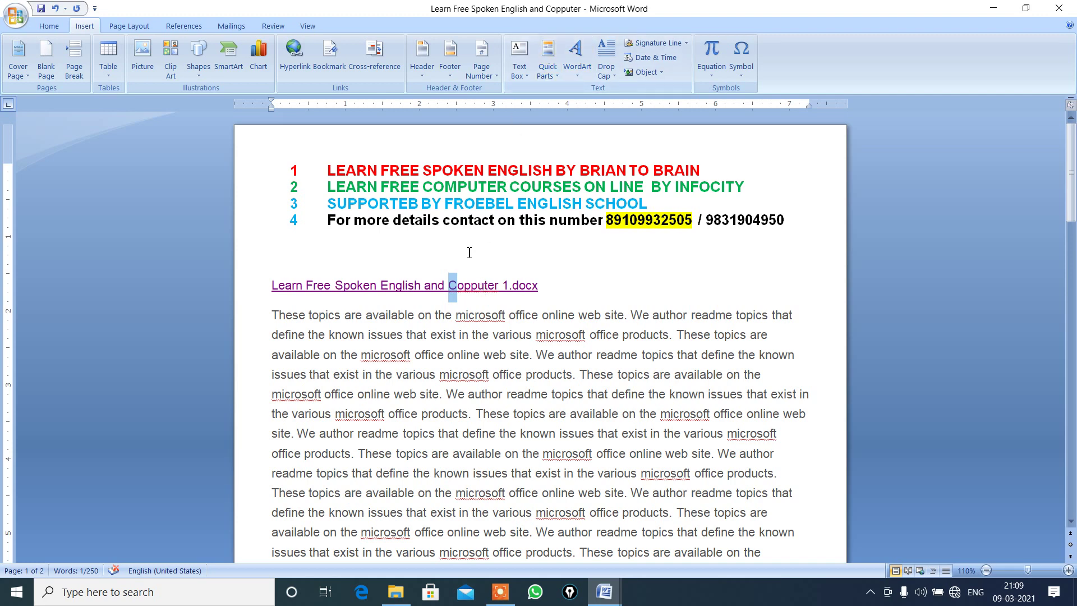
{"action": "left_click", "coordinate": [408, 288]}
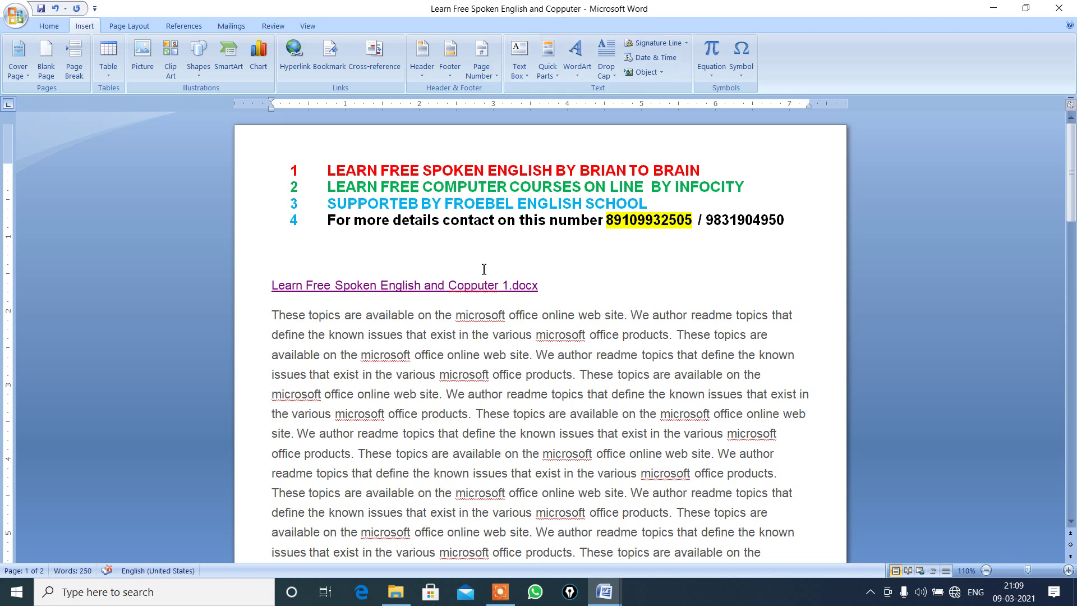
{"action": "left_click", "coordinate": [420, 288], "text": "ctrl"}
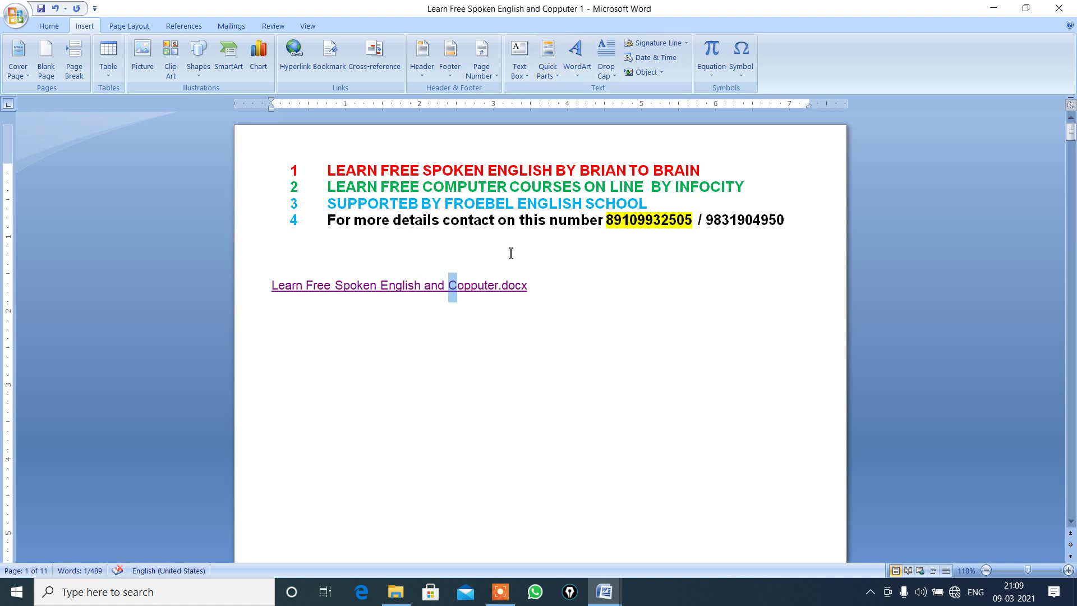
{"action": "left_click", "coordinate": [523, 283]}
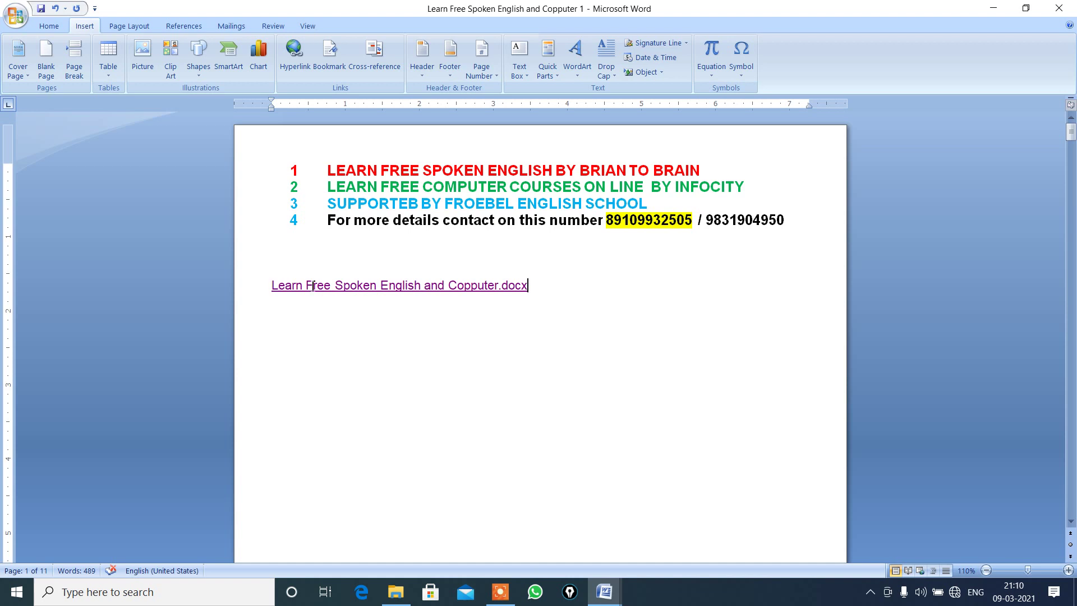
{"action": "left_click", "coordinate": [568, 302]}
{"action": "key", "text": "Return"}
{"action": "key", "text": "Return"}
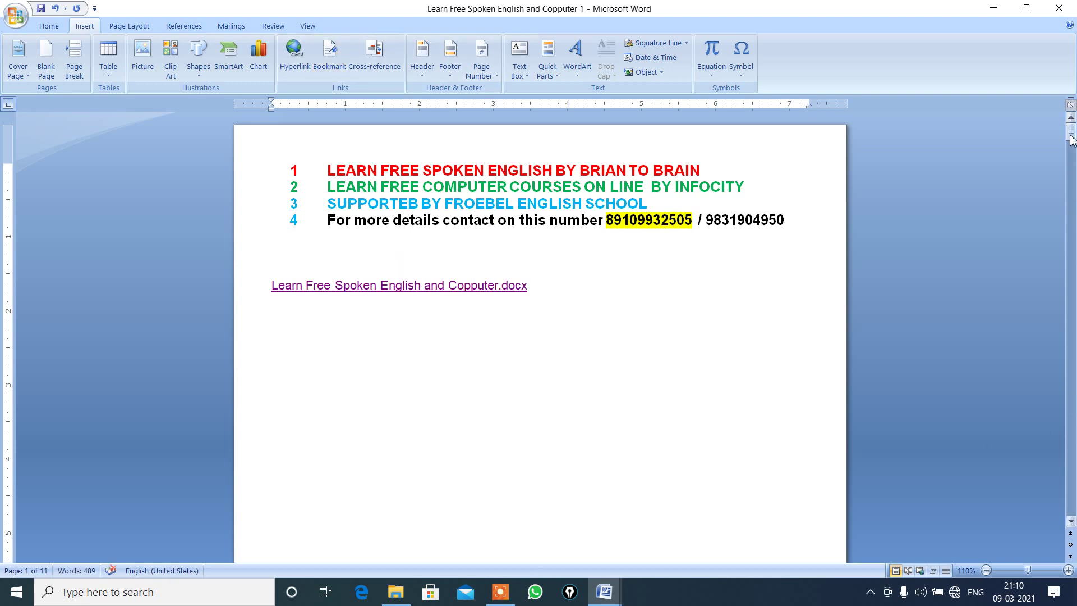
- Select the word "microsoft" in the tenth line of page 3's red paragraph and delete the existing bookmark mic
{"action": "left_click_drag", "start_coordinate": [1071, 139], "coordinate": [1072, 205]}
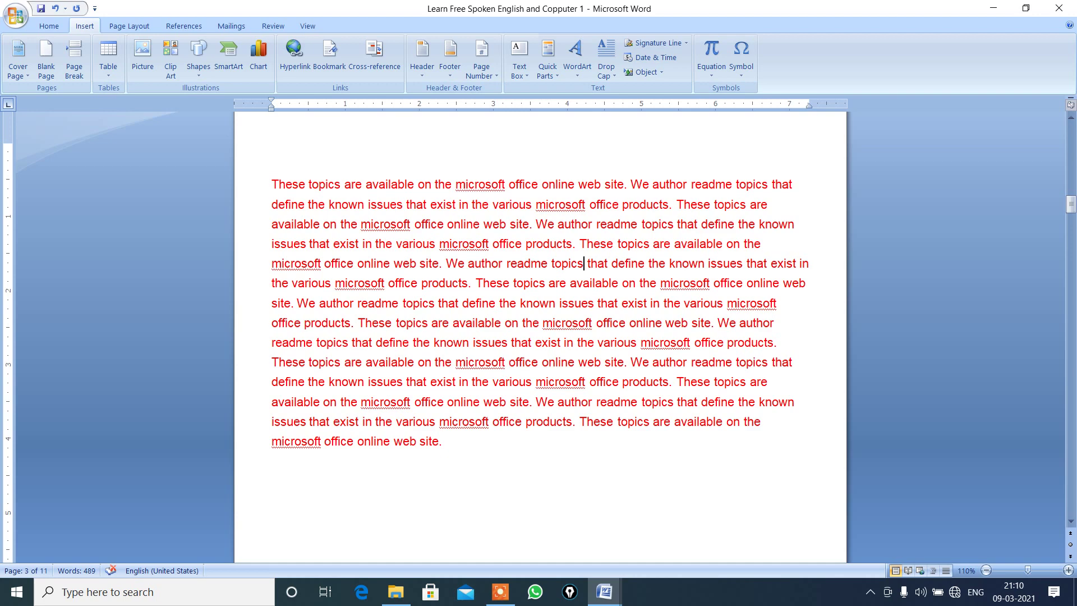
{"action": "left_click", "coordinate": [507, 363]}
{"action": "left_click_drag", "start_coordinate": [507, 362], "coordinate": [454, 373]}
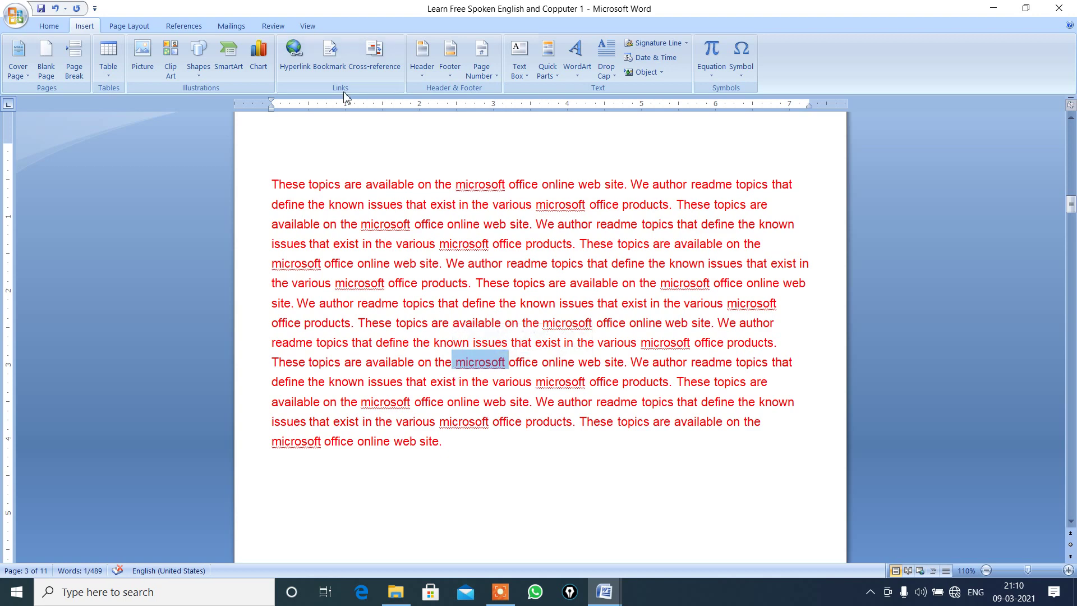
{"action": "left_click", "coordinate": [330, 65]}
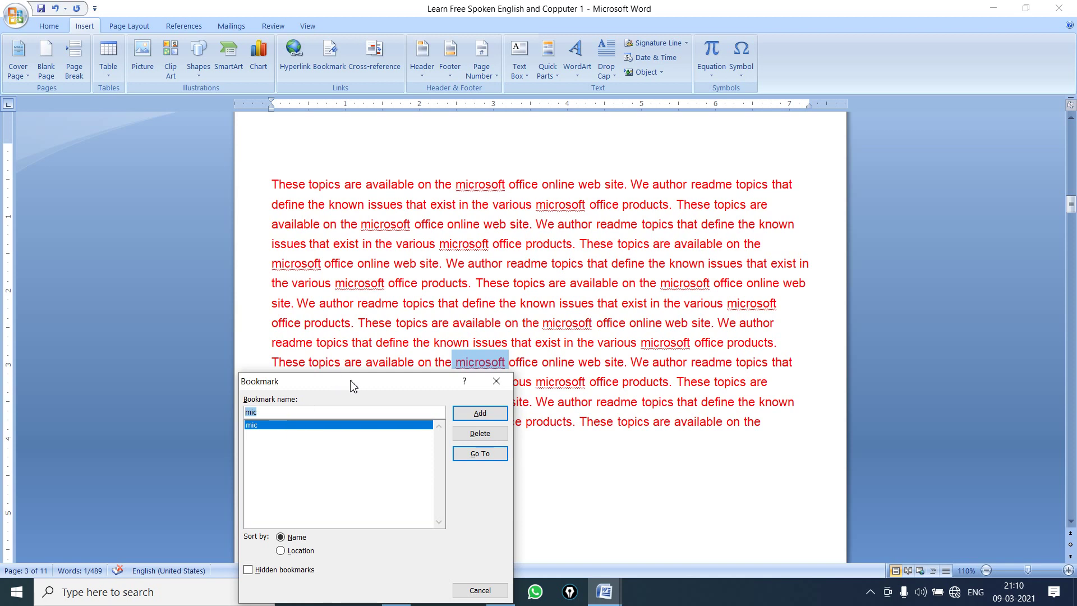
{"action": "left_click_drag", "start_coordinate": [353, 385], "coordinate": [442, 326]}
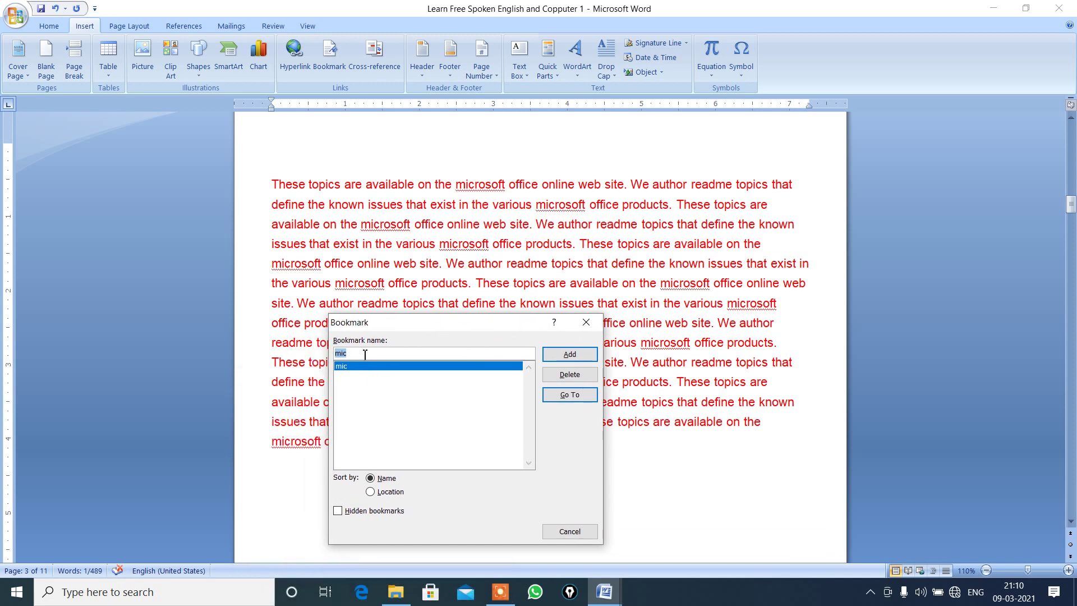
{"action": "left_click", "coordinate": [565, 377]}
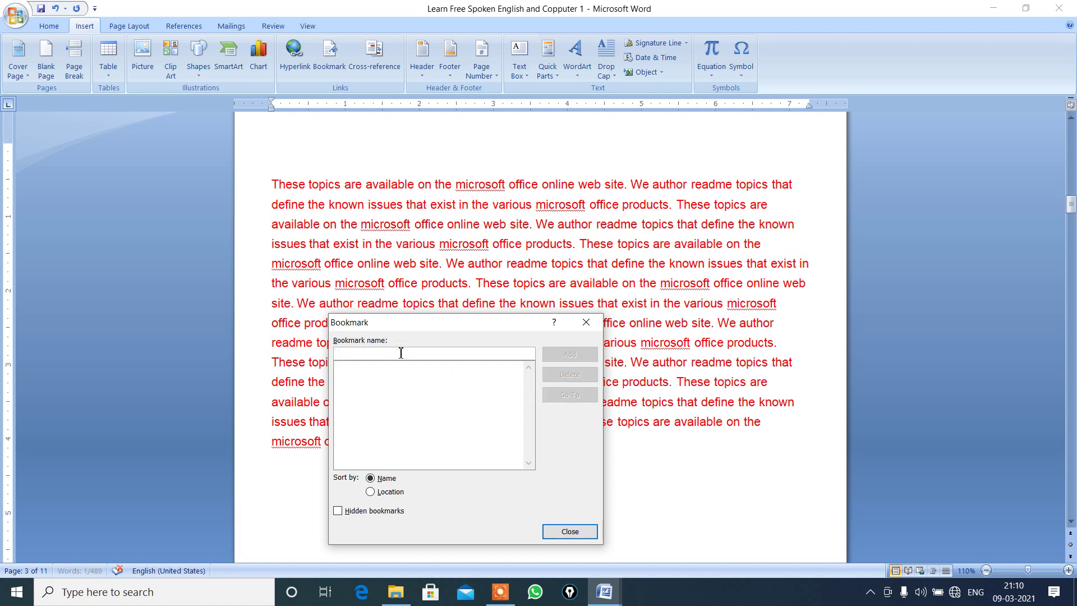
- Add a bookmark named micosoft to the selected word "microsoft"
{"action": "type", "text": "m"}
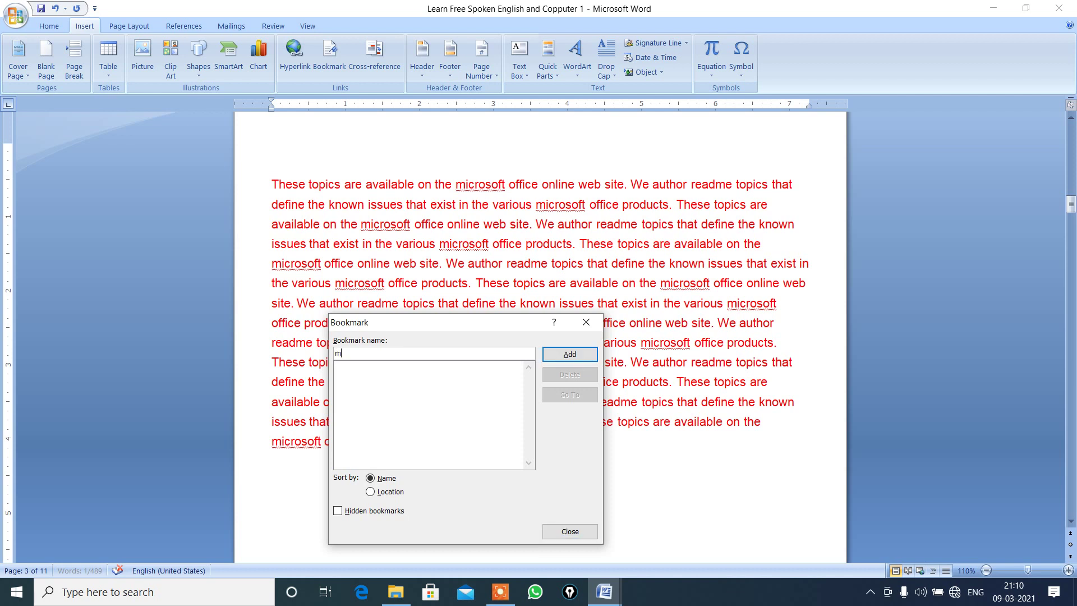
{"action": "key", "text": "BackSpace"}
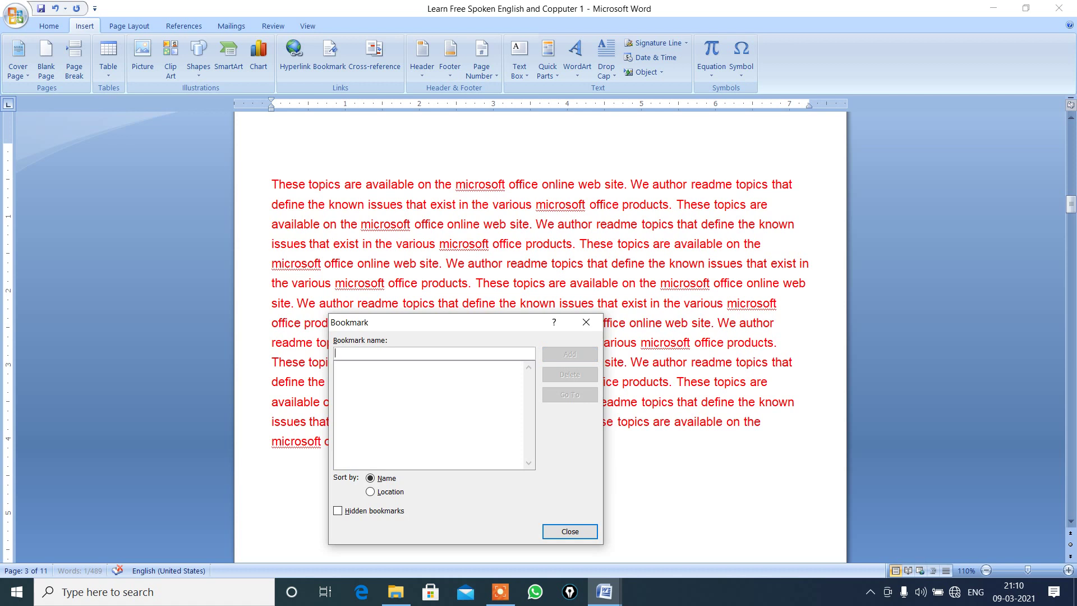
{"action": "type", "text": "mico"}
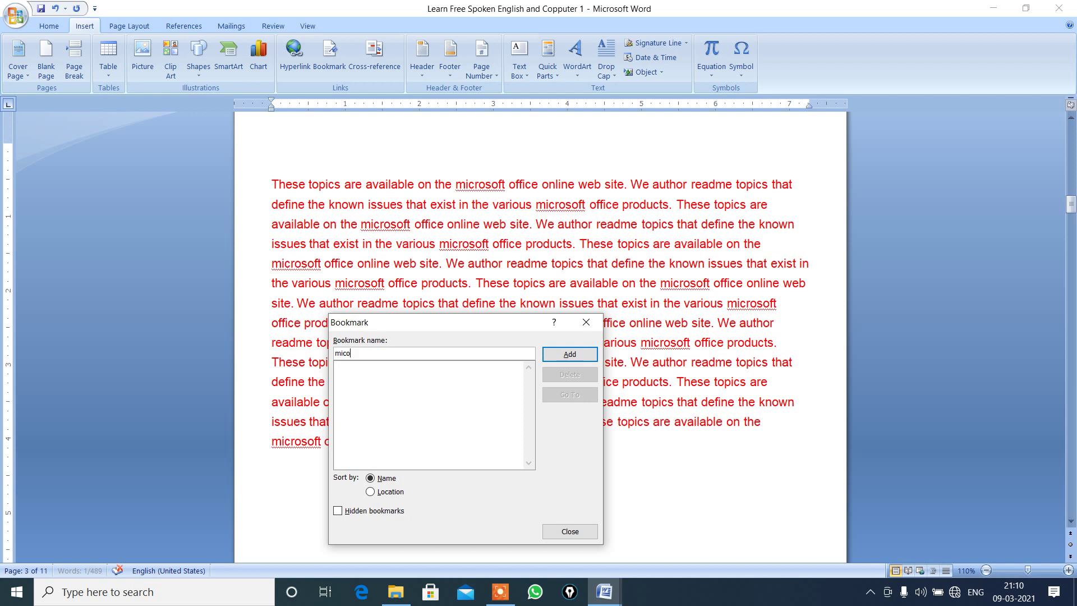
{"action": "type", "text": "soft"}
{"action": "left_click", "coordinate": [570, 355]}
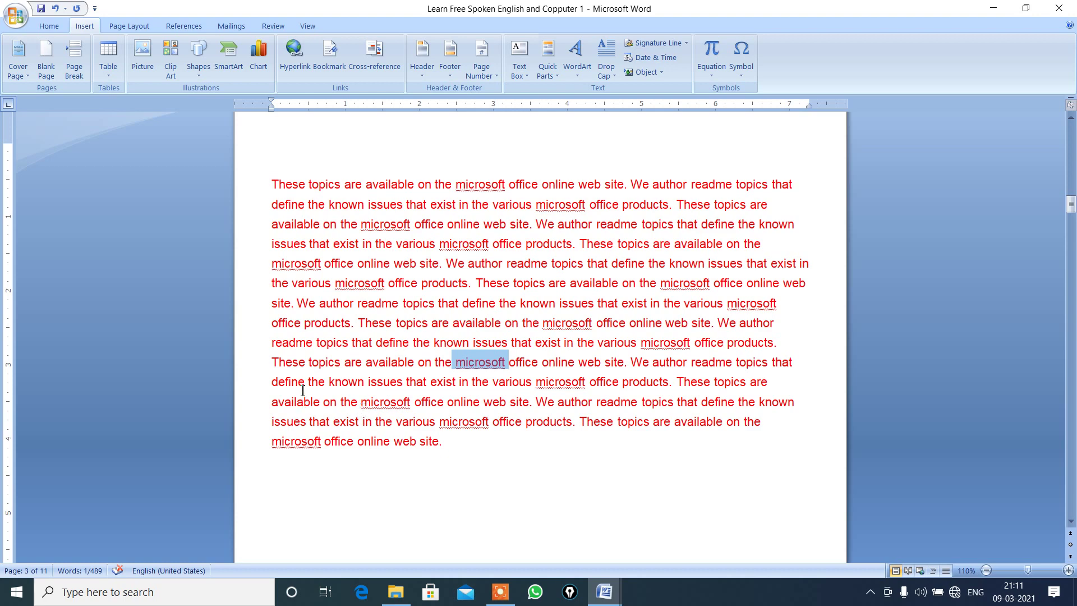
- Select the word "available" at the start of the paragraph's twelfth line and bookmark it as availabe
{"action": "left_click", "coordinate": [321, 402]}
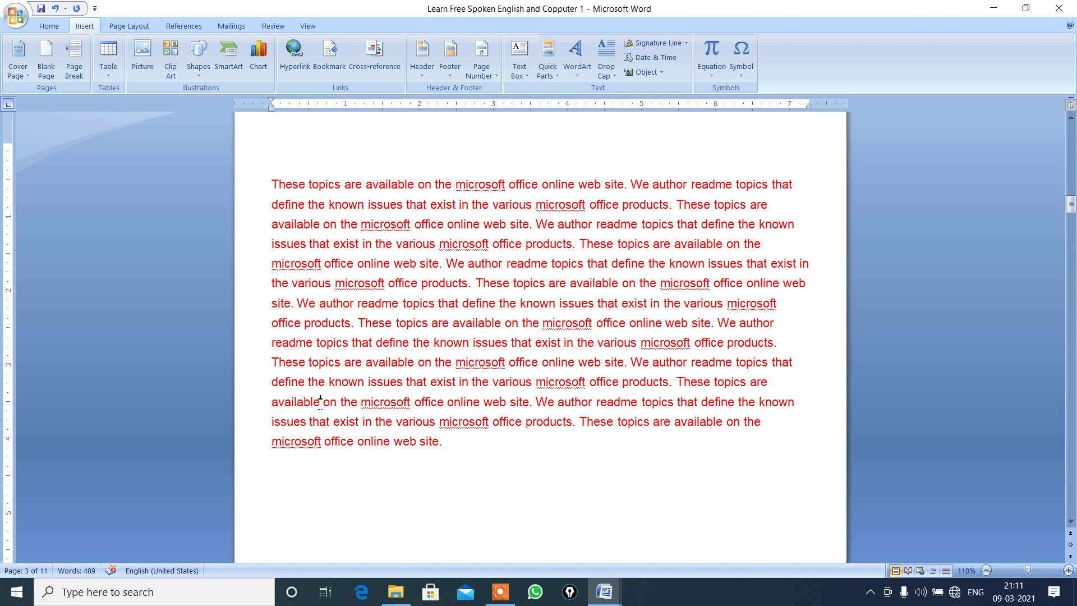
{"action": "left_click_drag", "start_coordinate": [321, 402], "coordinate": [270, 394]}
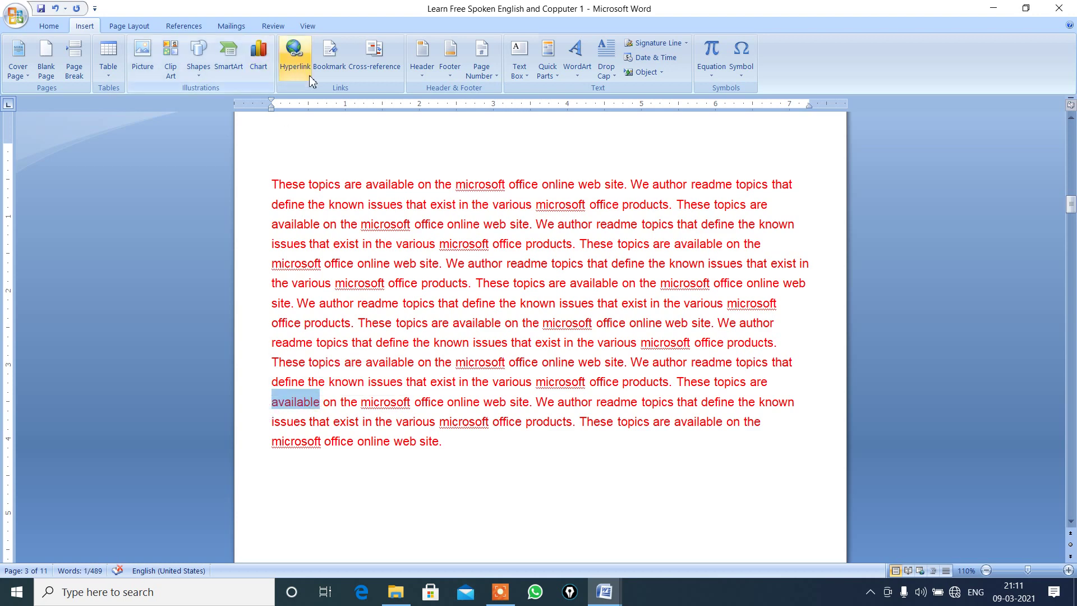
{"action": "left_click", "coordinate": [330, 67]}
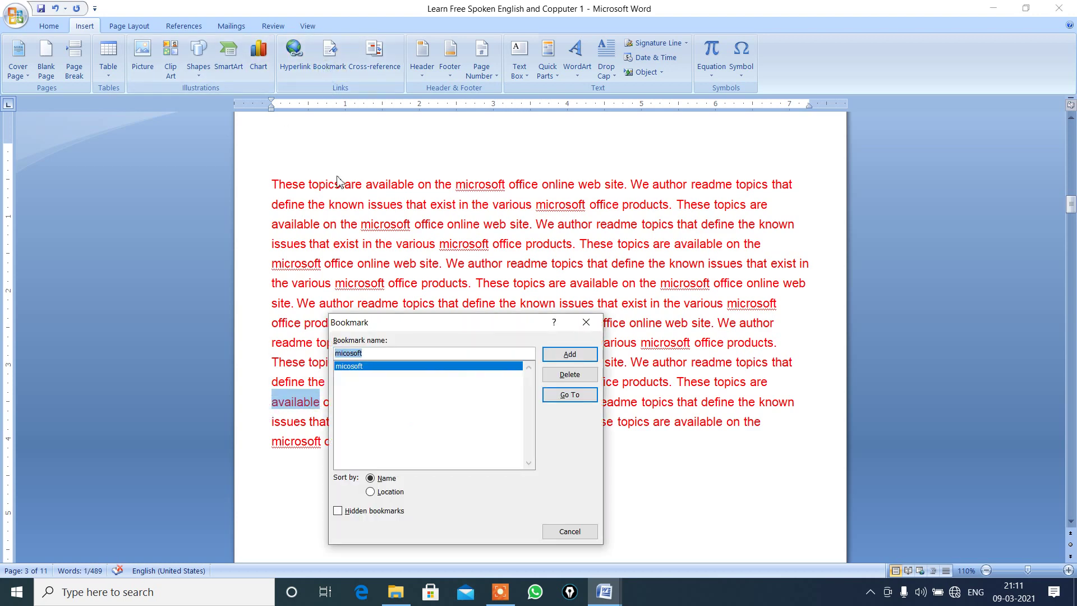
{"action": "left_click", "coordinate": [377, 355]}
{"action": "key", "text": "BackSpace"}
{"action": "key", "text": "BackSpace"}
{"action": "key", "text": "BackSpace"}
{"action": "key", "text": "BackSpace"}
{"action": "key", "text": "BackSpace"}
{"action": "key", "text": "BackSpace"}
{"action": "key", "text": "BackSpace"}
{"action": "key", "text": "BackSpace"}
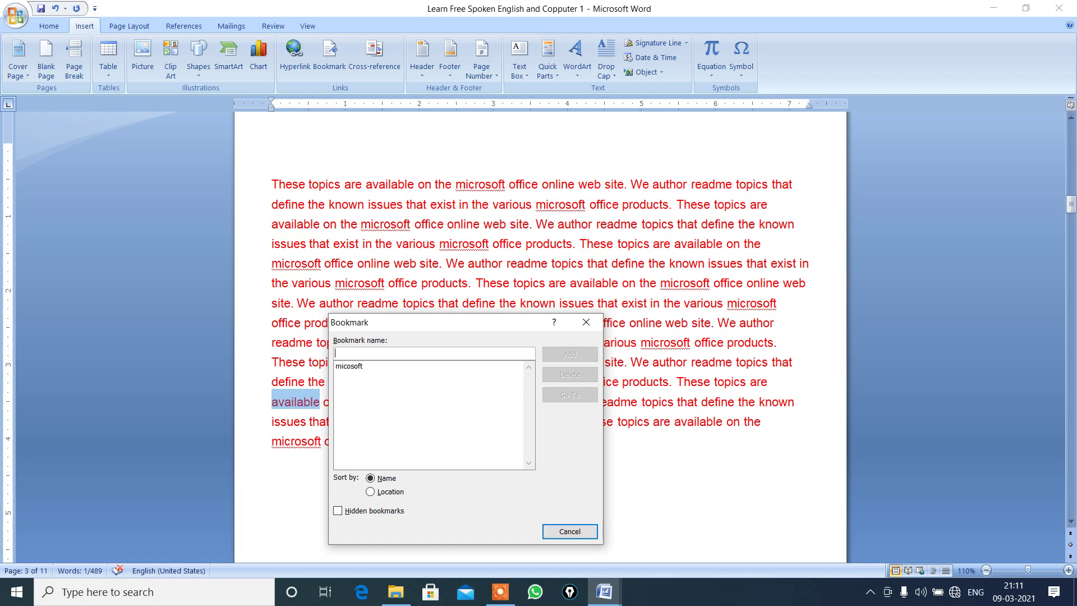
{"action": "type", "text": "a"}
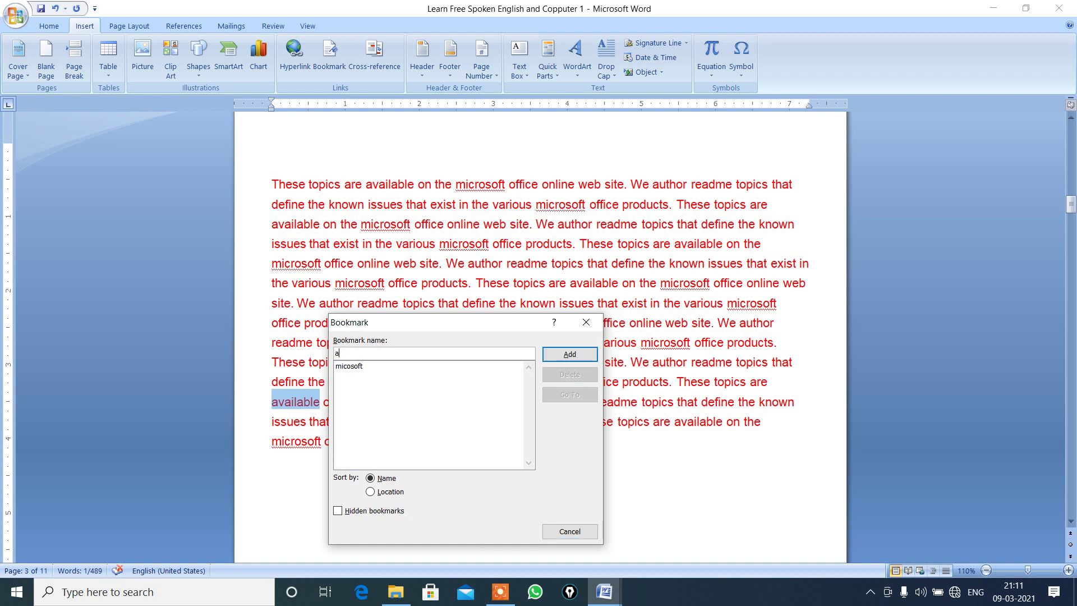
{"action": "type", "text": "vailabe"}
{"action": "left_click", "coordinate": [569, 355]}
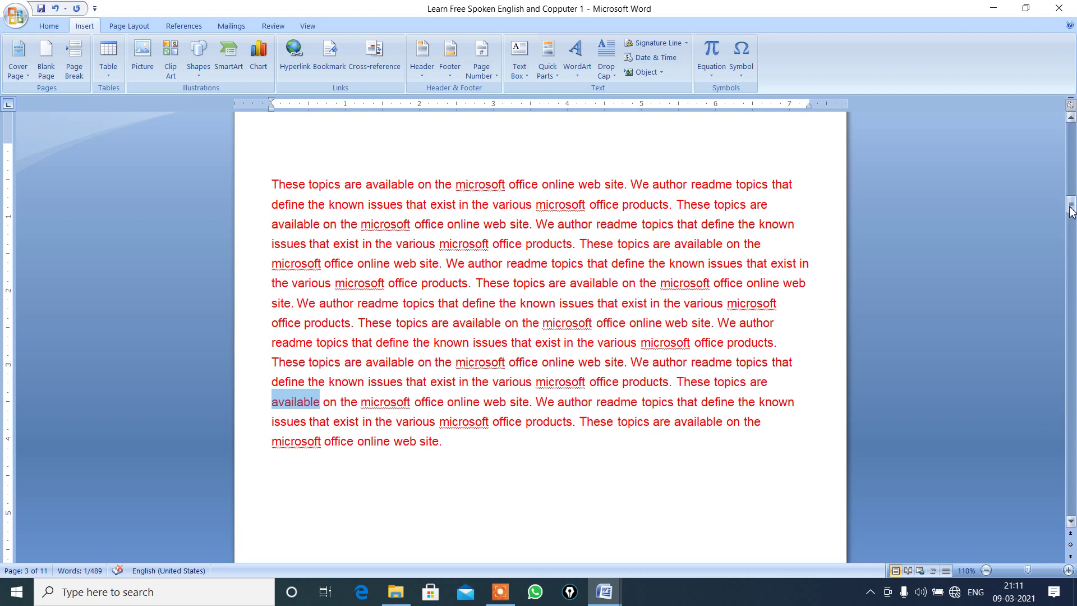
- From page 9, test the bookmarks by going to micosoft and availabe, and close the bookmark list
{"action": "left_click_drag", "start_coordinate": [1071, 210], "coordinate": [1049, 443]}
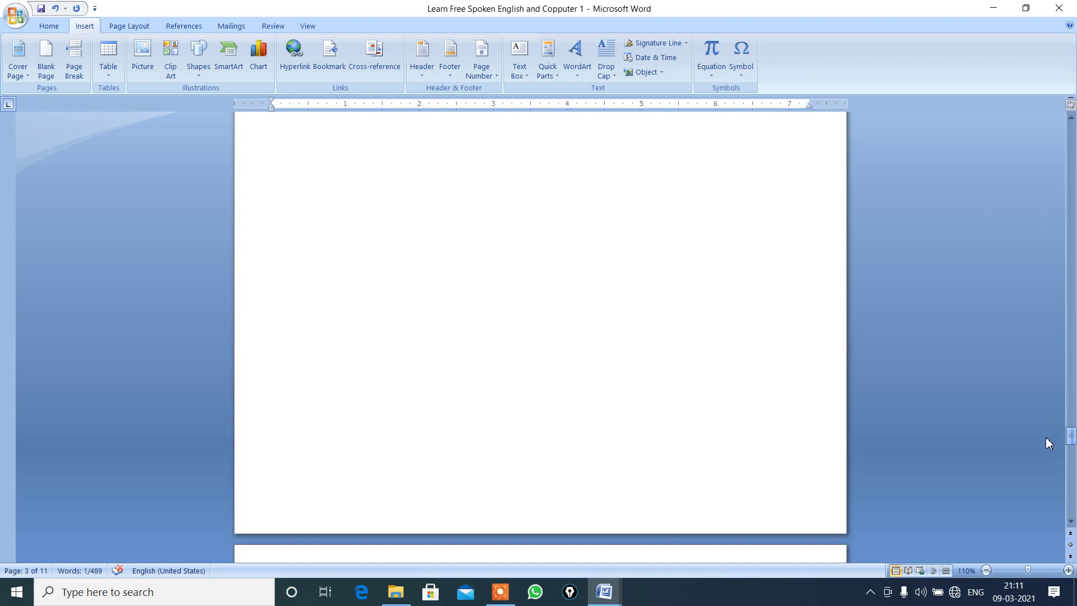
{"action": "left_click", "coordinate": [735, 341]}
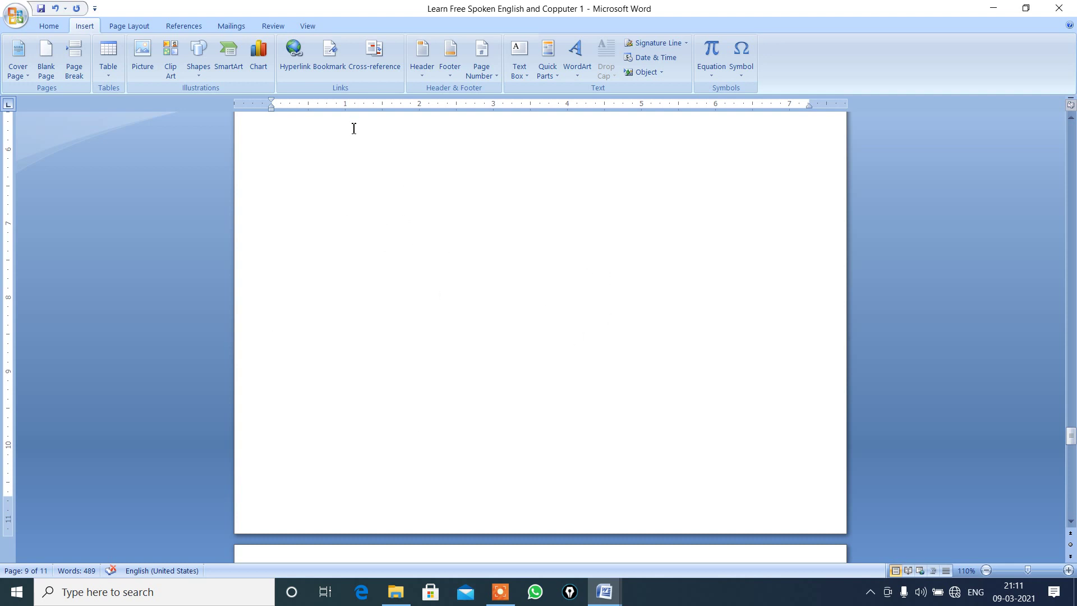
{"action": "left_click", "coordinate": [323, 68]}
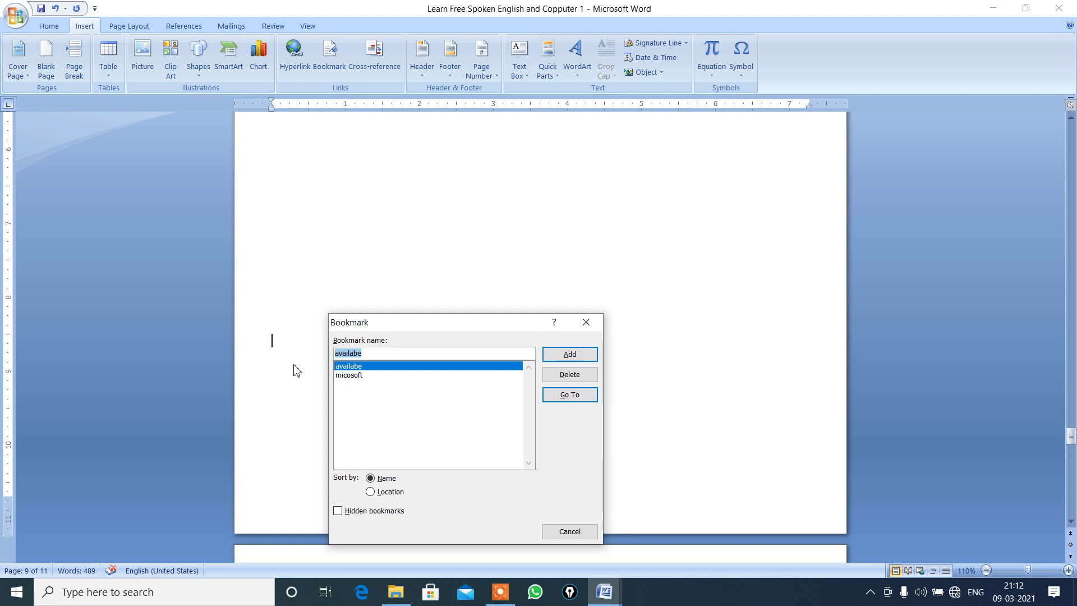
{"action": "left_click", "coordinate": [361, 376]}
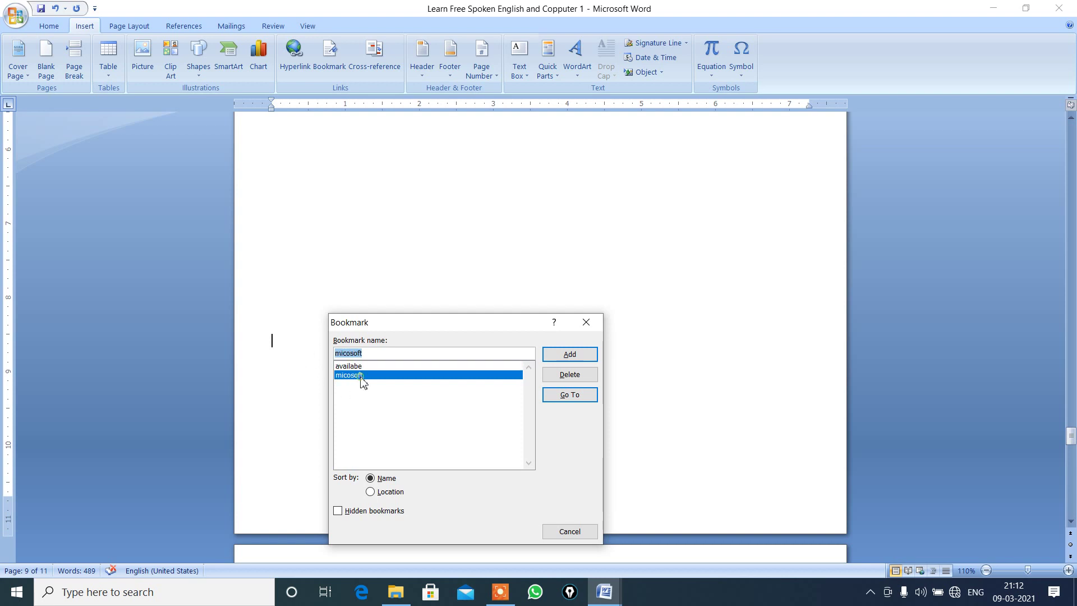
{"action": "left_click", "coordinate": [570, 395]}
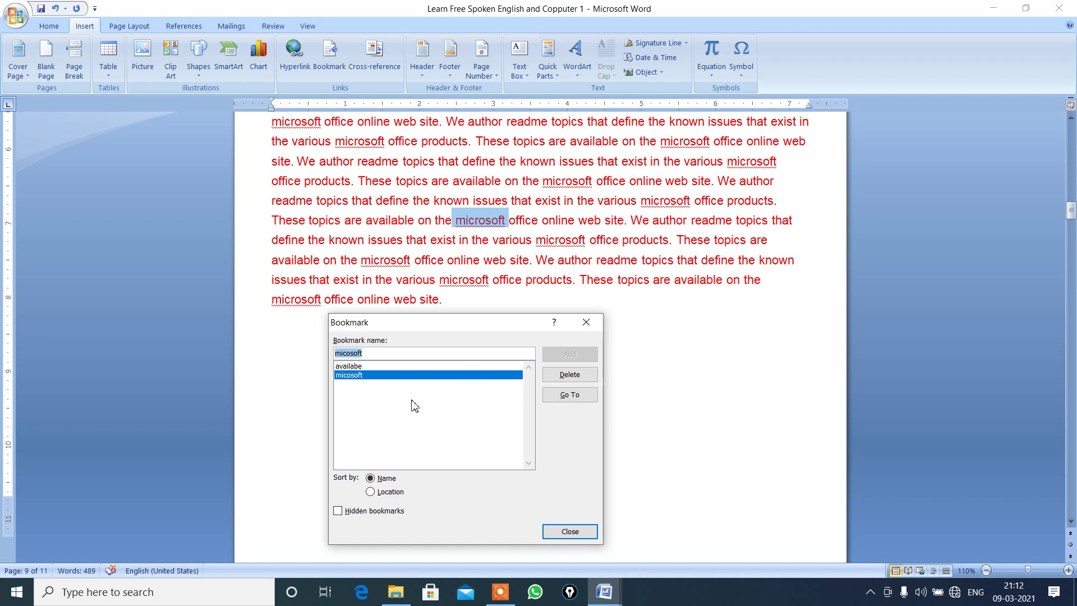
{"action": "left_click", "coordinate": [362, 367]}
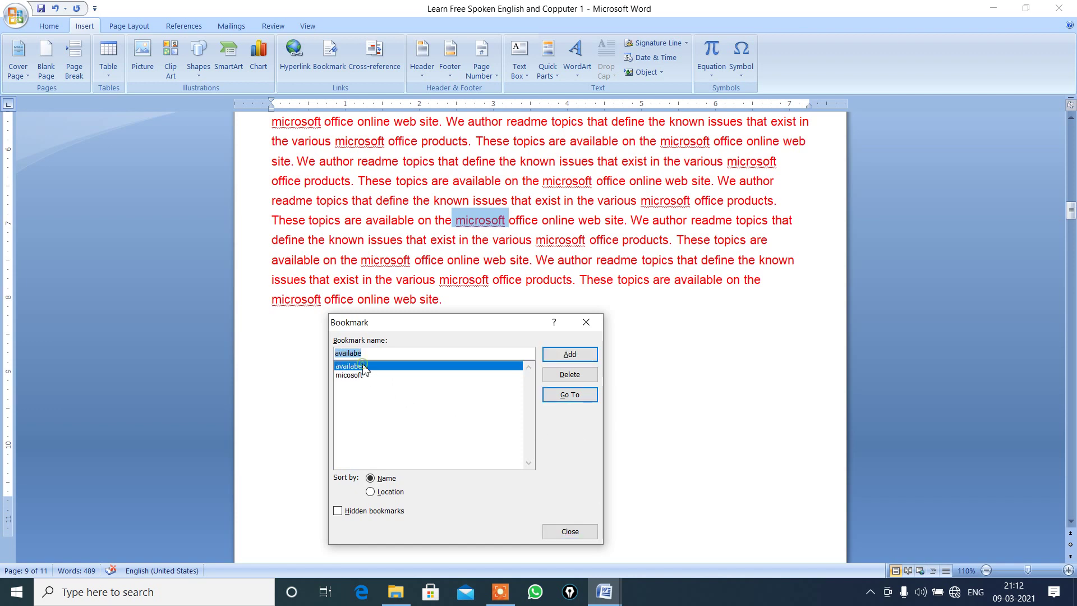
{"action": "left_click", "coordinate": [565, 396]}
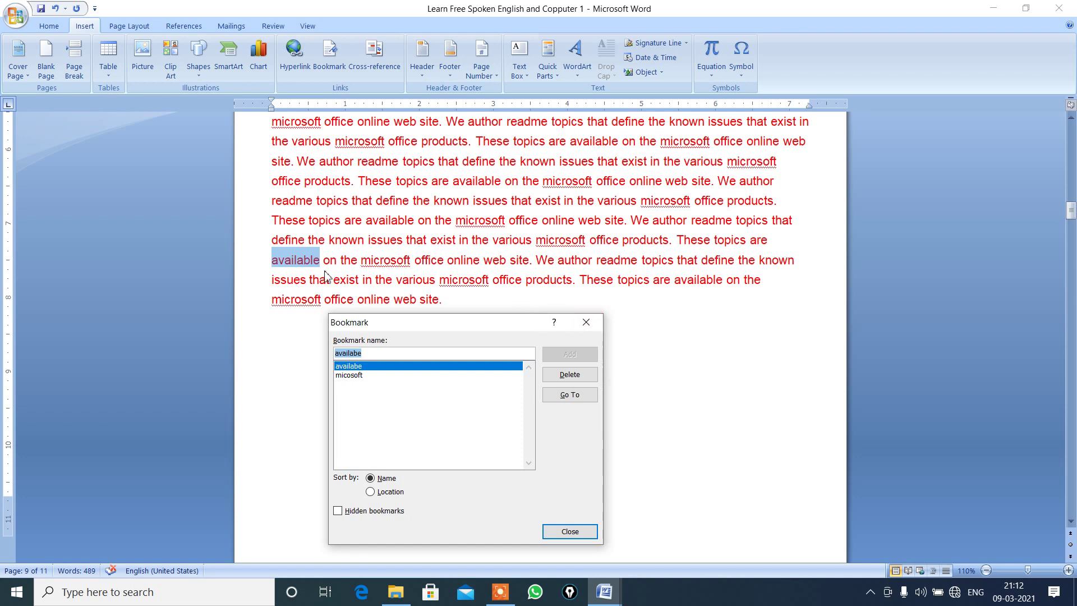
{"action": "left_click", "coordinate": [587, 327]}
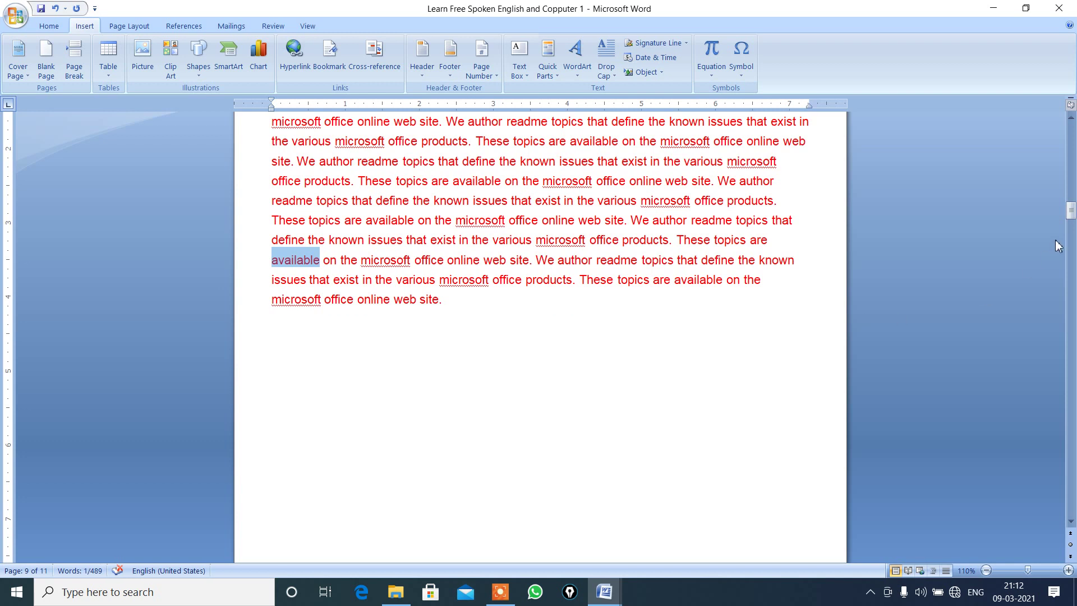
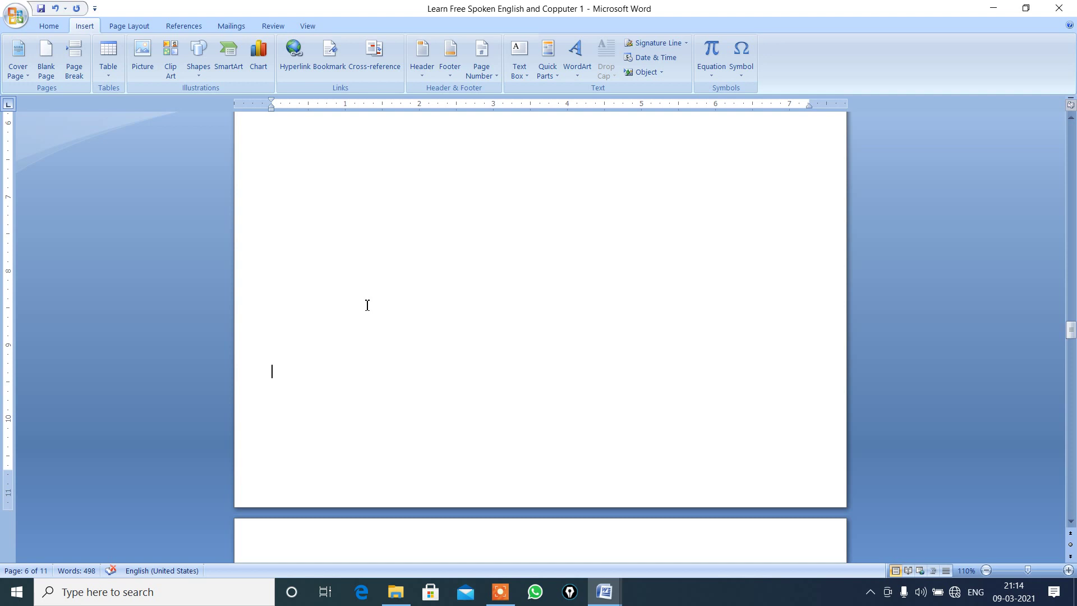
- Enter the text MATH on the empty line near the end of page 6
{"action": "type", "text": "m"}
{"action": "key", "text": "BackSpace"}
{"action": "type", "text": "MATE"}
{"action": "key", "text": "BackSpace"}
{"action": "type", "text": "H"}
{"action": "key", "text": "Return"}
{"action": "key", "text": "BackSpace"}
- Apply the Heading 1 style to the MATH line
{"action": "left_click", "coordinate": [260, 371]}
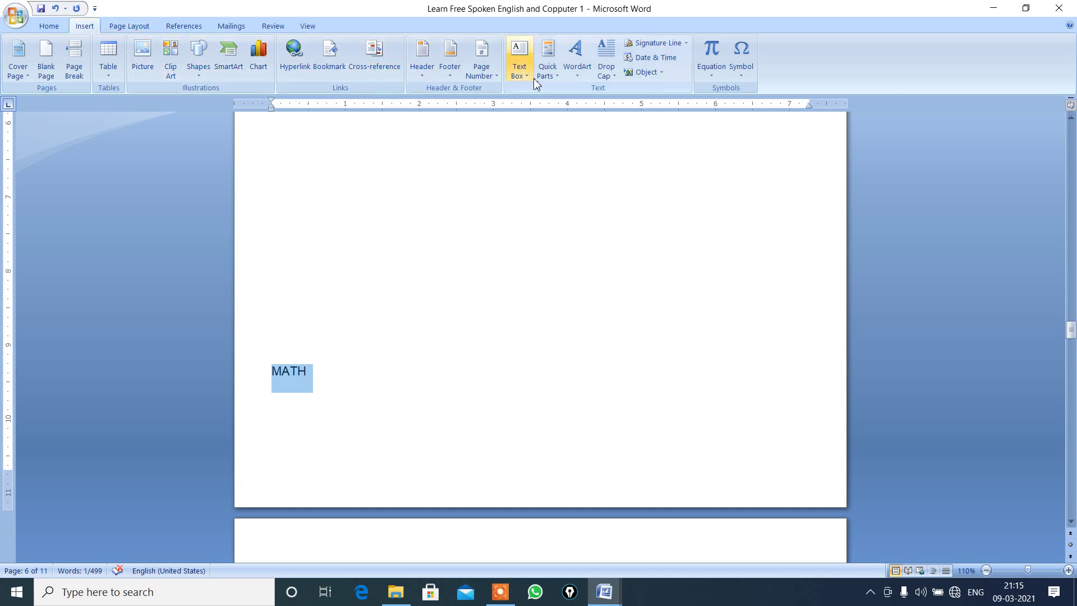
{"action": "left_click", "coordinate": [46, 26]}
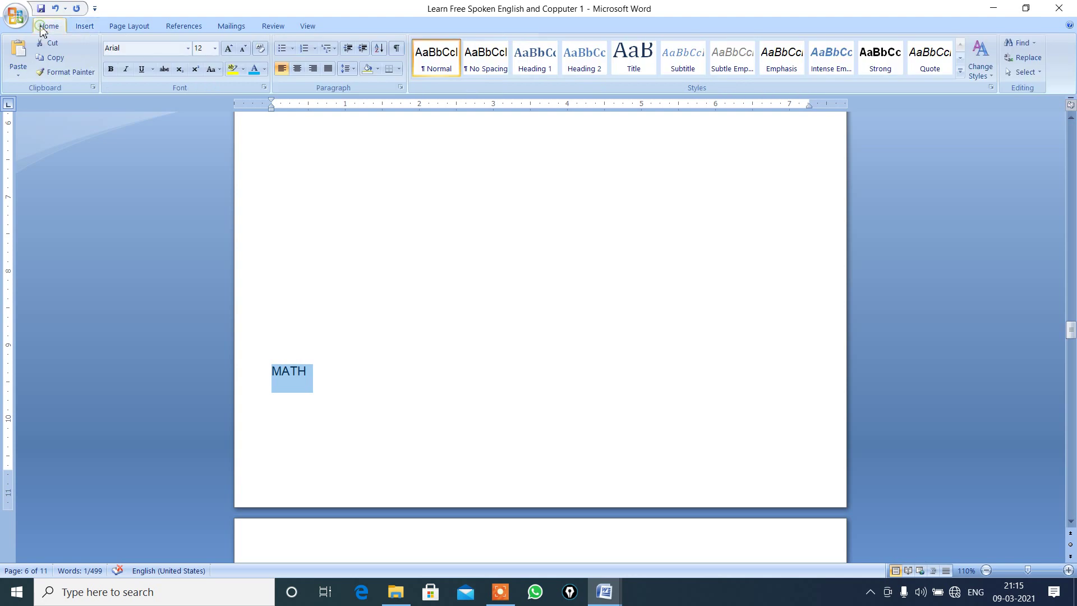
{"action": "left_click", "coordinate": [548, 70]}
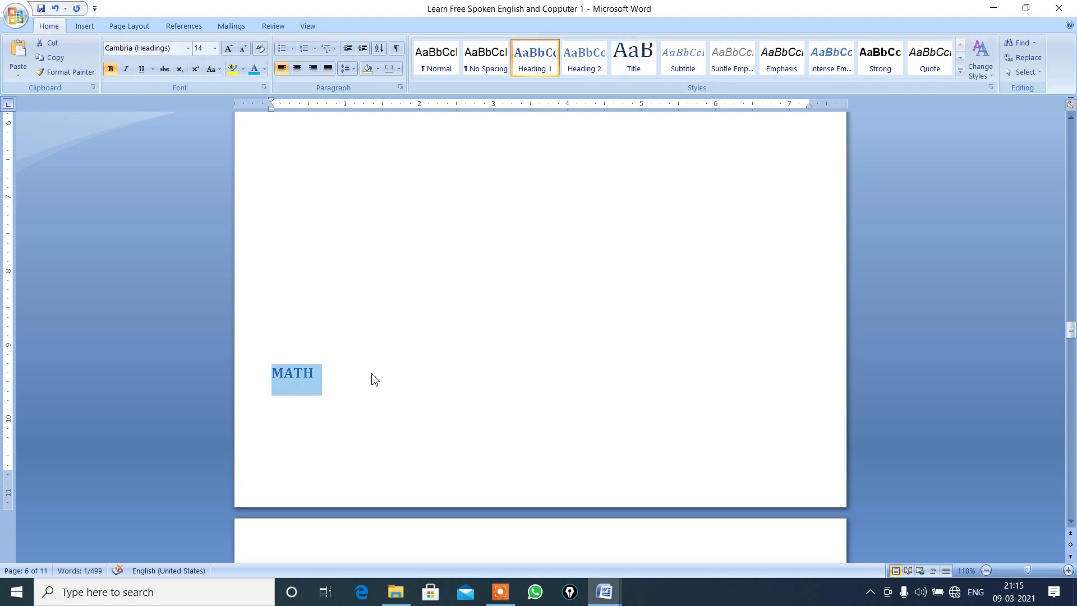
{"action": "left_click", "coordinate": [594, 414]}
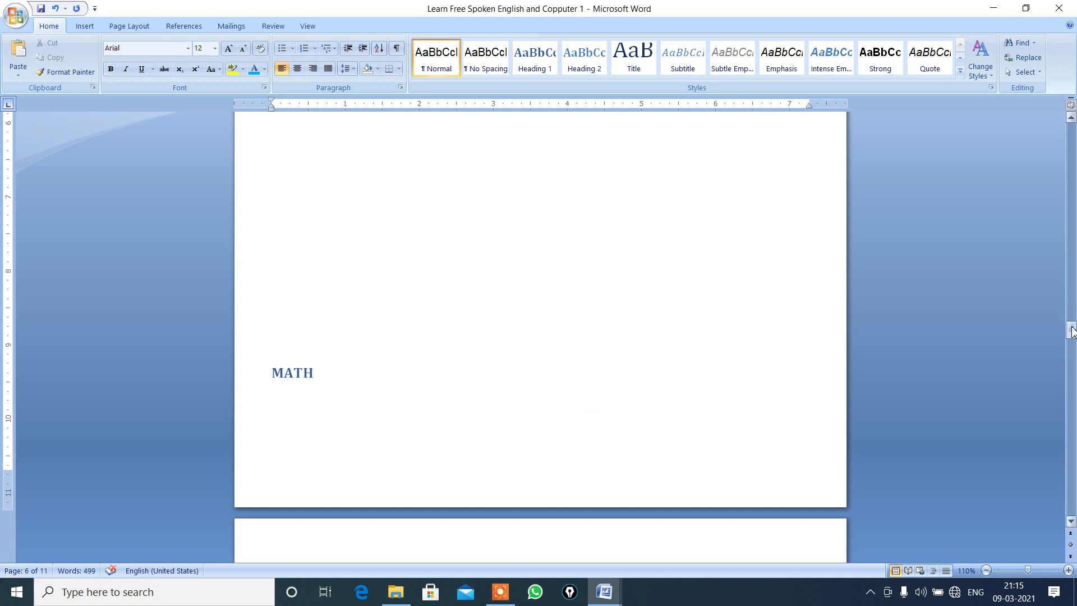
- Enter ENHLISH on an empty line of page 9 and apply the Heading 1 style to it
{"action": "left_click_drag", "start_coordinate": [1072, 331], "coordinate": [1062, 422]}
{"action": "left_click", "coordinate": [549, 453]}
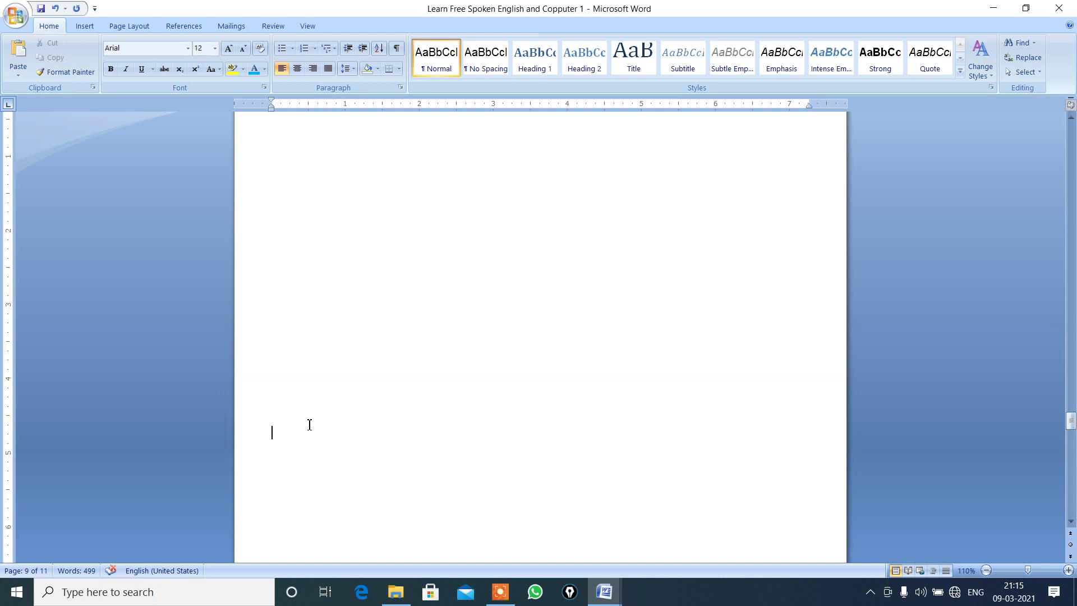
{"action": "type", "text": "ENHLISH"}
{"action": "left_click_drag", "start_coordinate": [333, 431], "coordinate": [272, 435]}
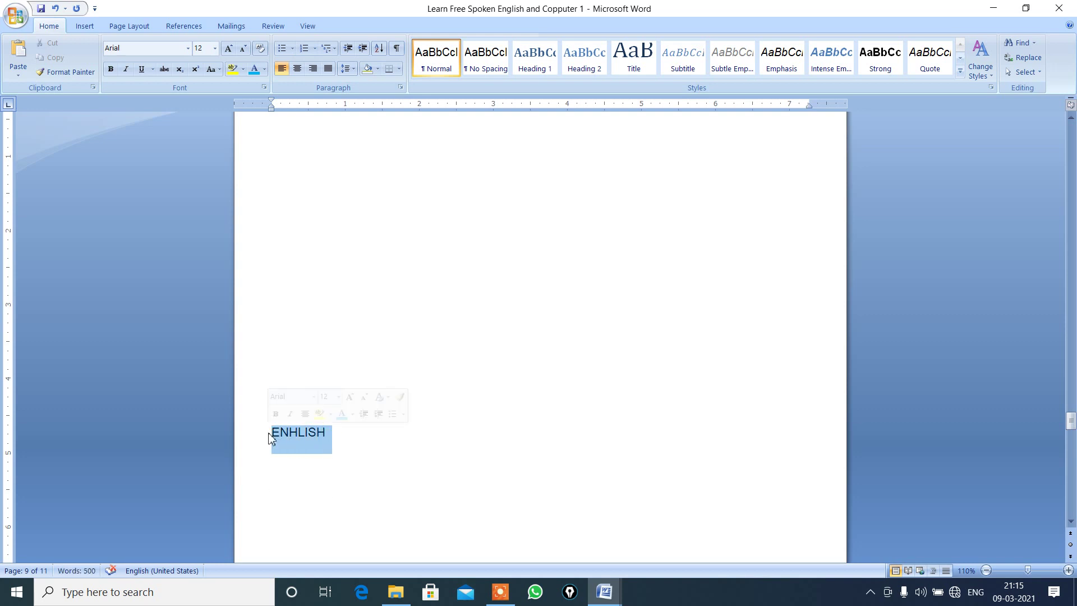
{"action": "left_click", "coordinate": [530, 62]}
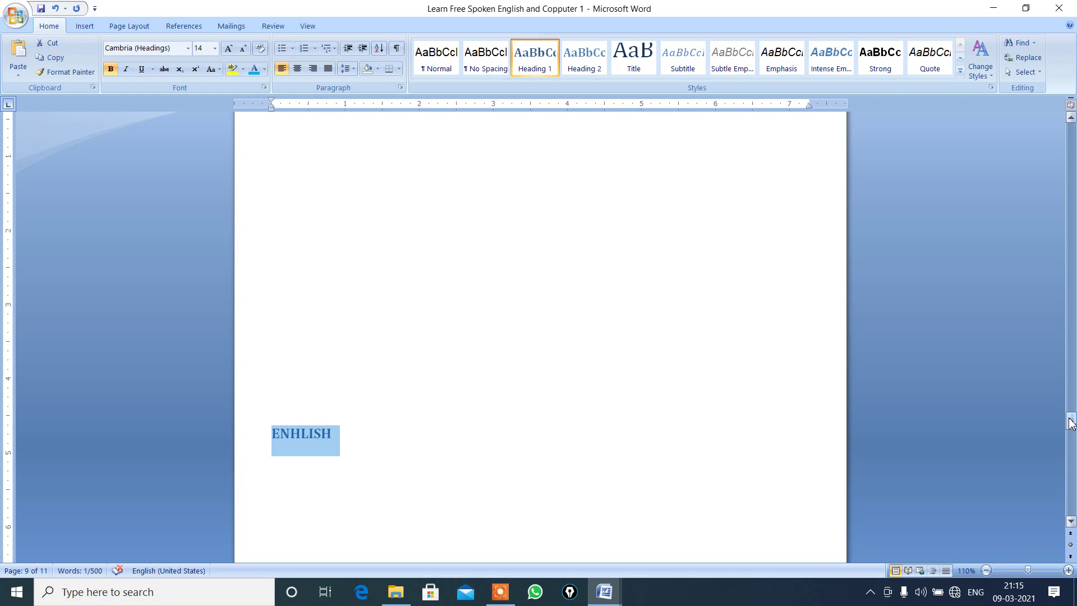
- Replace the middle column header of the TABLE OF CONTENT table on page 1 with SUBJECTS
{"action": "left_click_drag", "start_coordinate": [1072, 422], "coordinate": [1070, 106]}
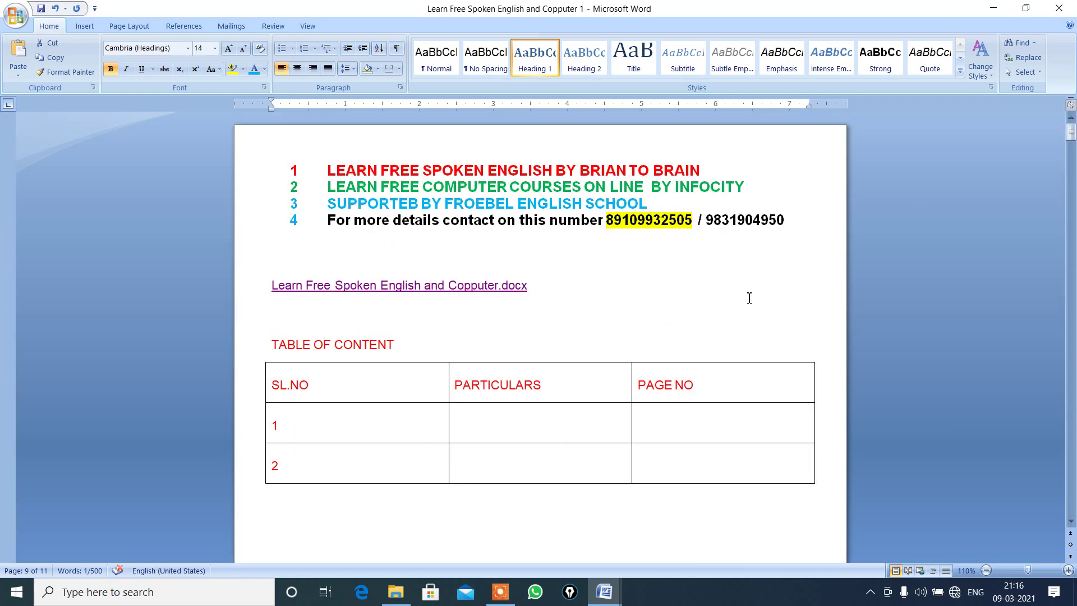
{"action": "left_click", "coordinate": [561, 394]}
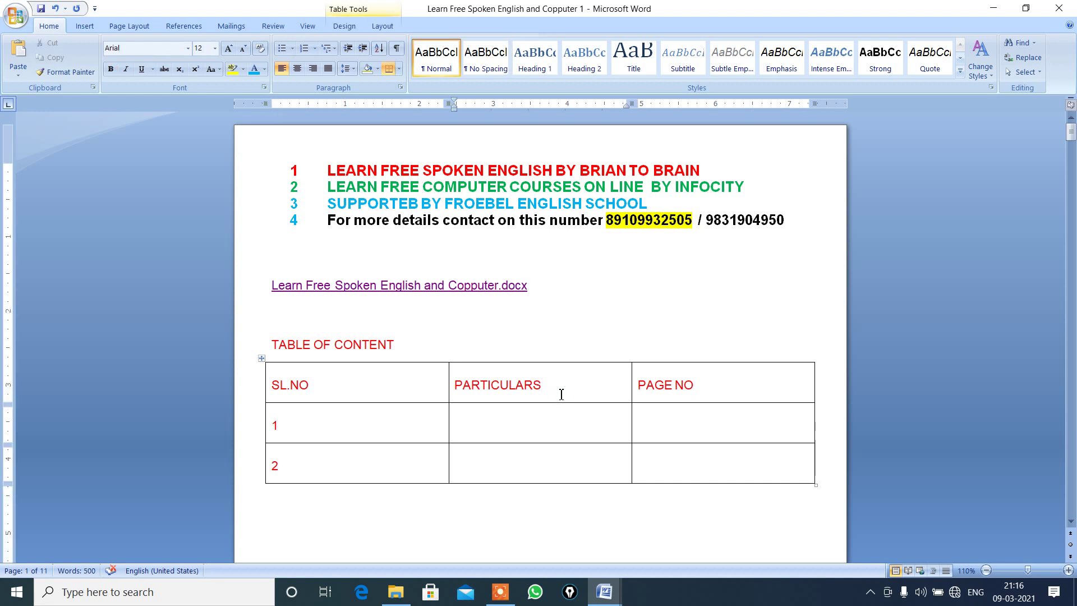
{"action": "key", "text": "BackSpace"}
{"action": "key", "text": "BackSpace"}
{"action": "key", "text": "BackSpace"}
{"action": "key", "text": "BackSpace"}
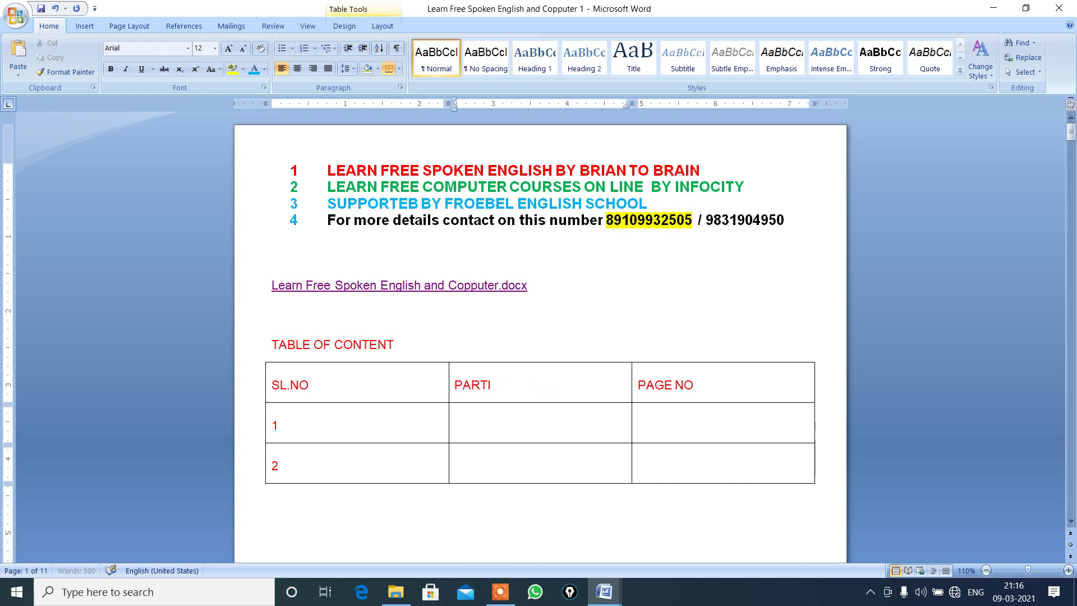
{"action": "key", "text": "BackSpace"}
{"action": "key", "text": "BackSpace"}
{"action": "key", "text": "BackSpace"}
{"action": "key", "text": "BackSpace"}
{"action": "key", "text": "BackSpace"}
{"action": "type", "text": "SUBJE"}
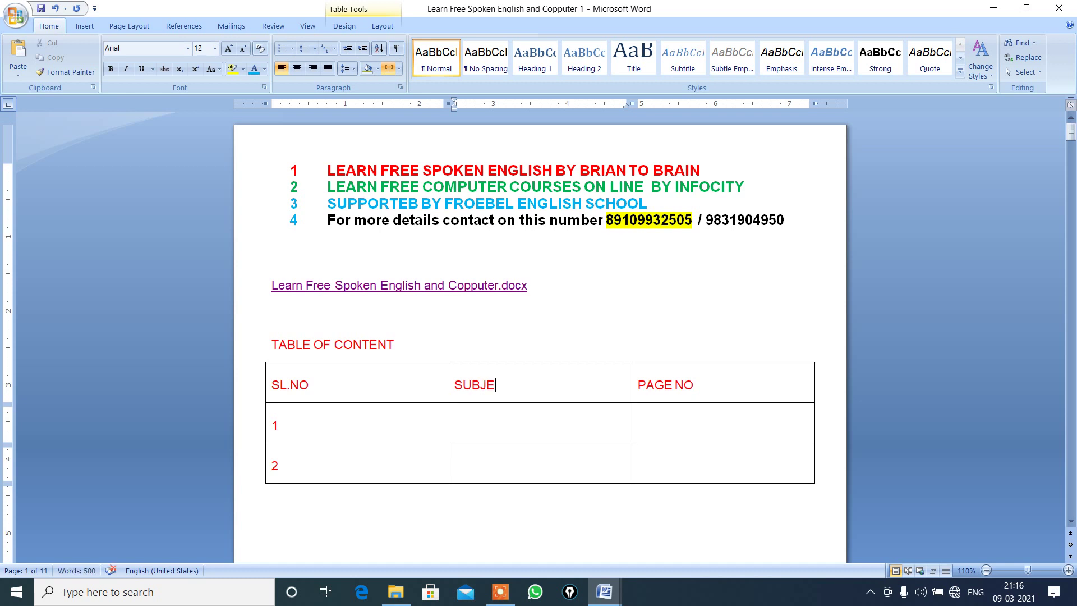
{"action": "type", "text": "J"}
{"action": "key", "text": "BackSpace"}
{"action": "type", "text": "CTS"}
- In row 1's SUBJECTS cell, insert a hyperlinked cross-reference to the heading text of MATH
{"action": "left_click", "coordinate": [491, 420]}
{"action": "left_click", "coordinate": [85, 27]}
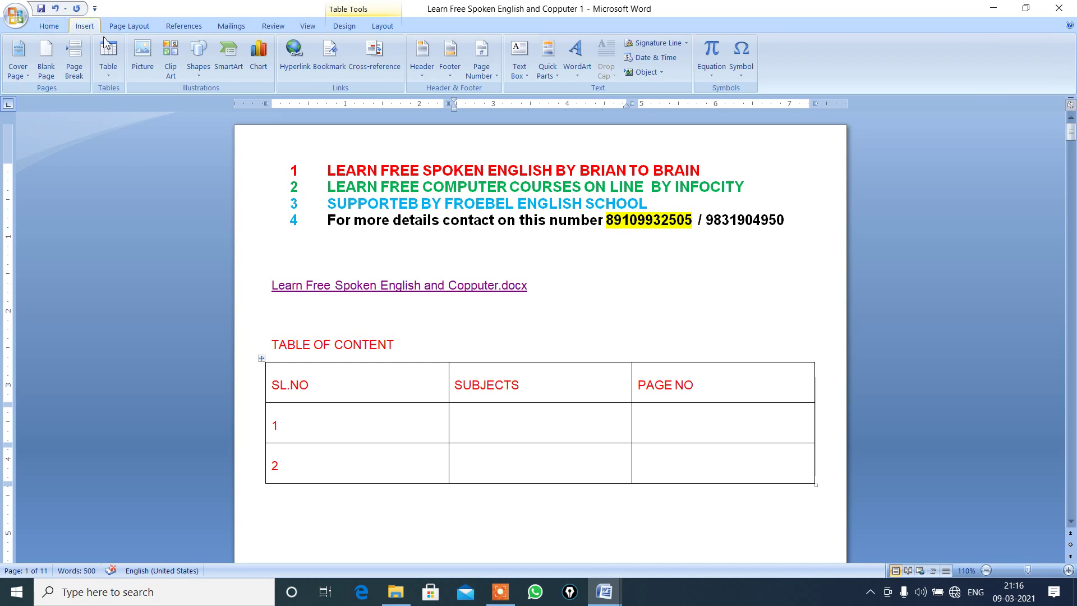
{"action": "left_click", "coordinate": [368, 67]}
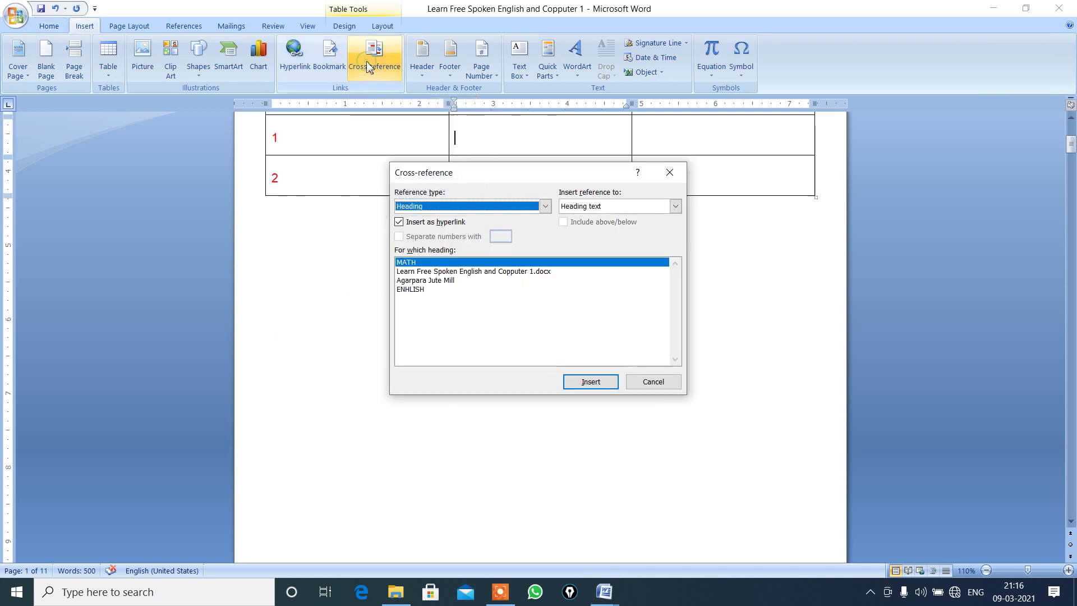
{"action": "left_click", "coordinate": [546, 206]}
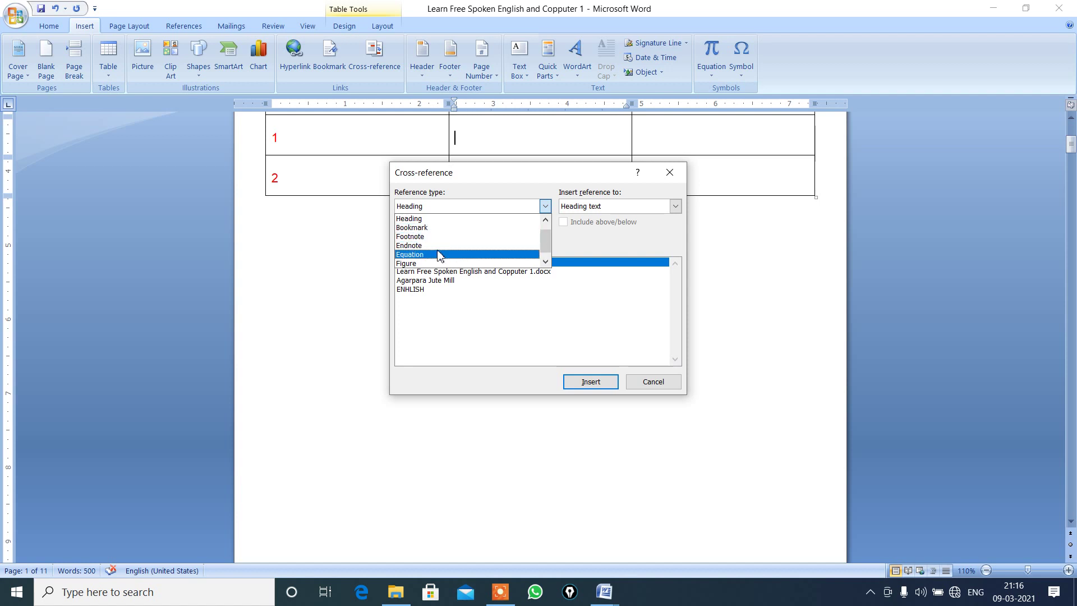
{"action": "left_click", "coordinate": [445, 212]}
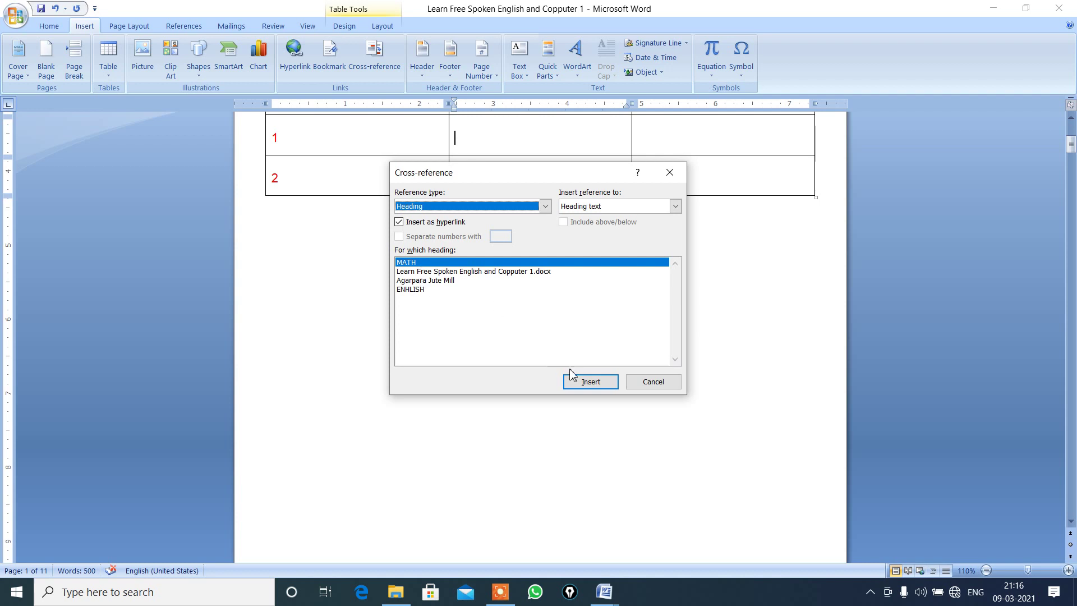
{"action": "left_click", "coordinate": [591, 381]}
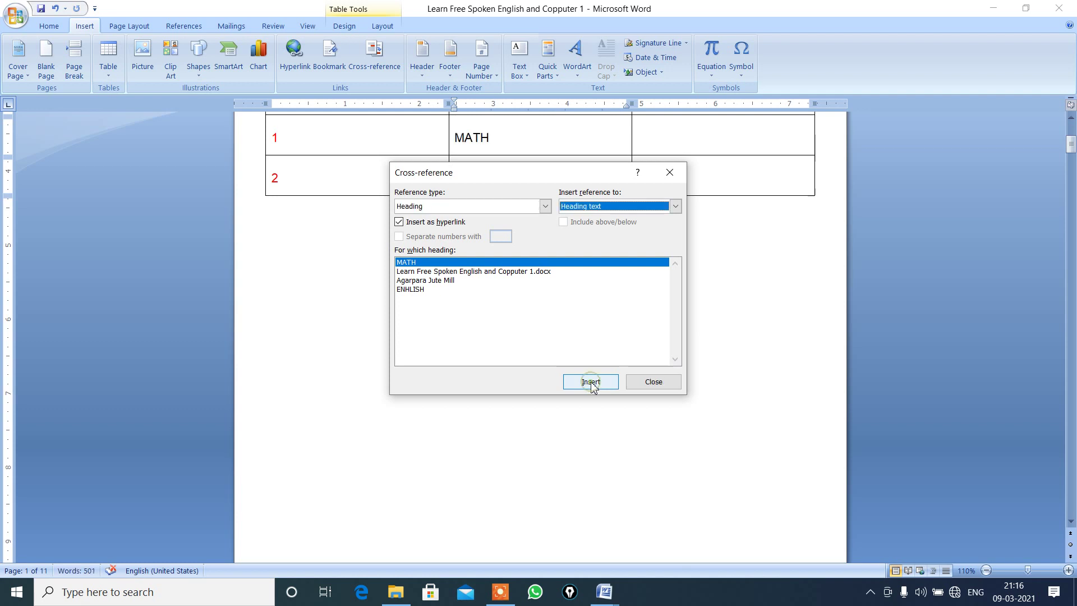
- In row 1's PAGE NO cell, insert a cross-reference to the MATH heading's page number and move the dialog clear of the table
{"action": "left_click", "coordinate": [675, 139]}
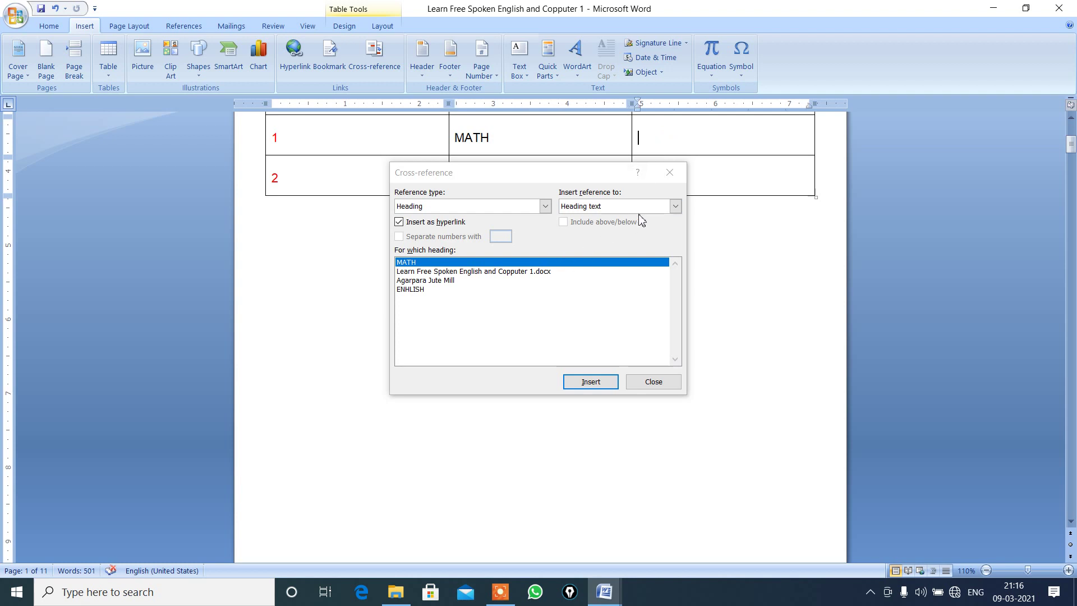
{"action": "left_click", "coordinate": [675, 208]}
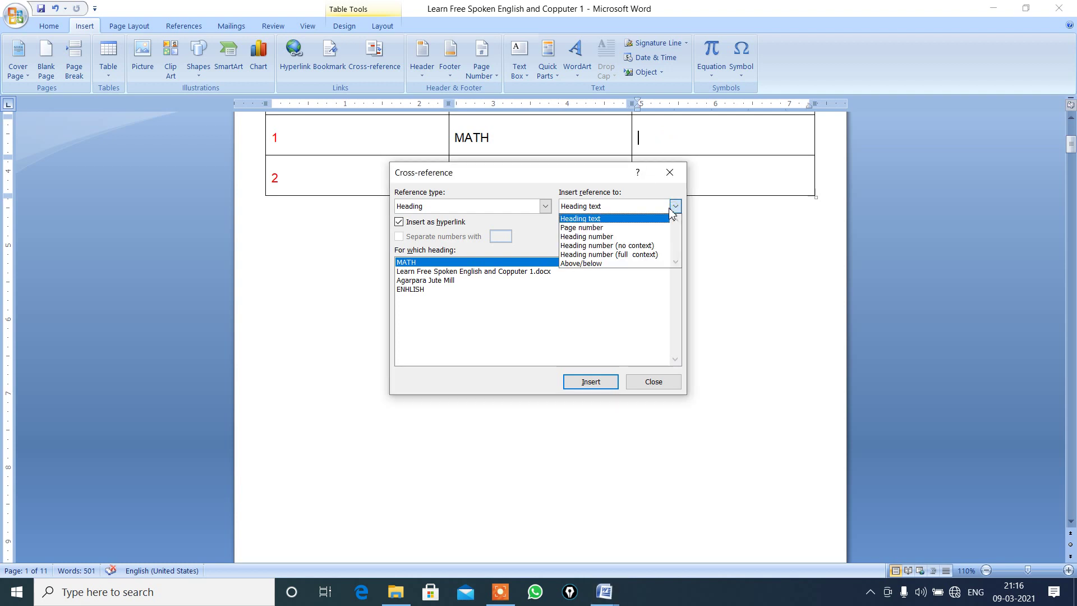
{"action": "left_click", "coordinate": [610, 231]}
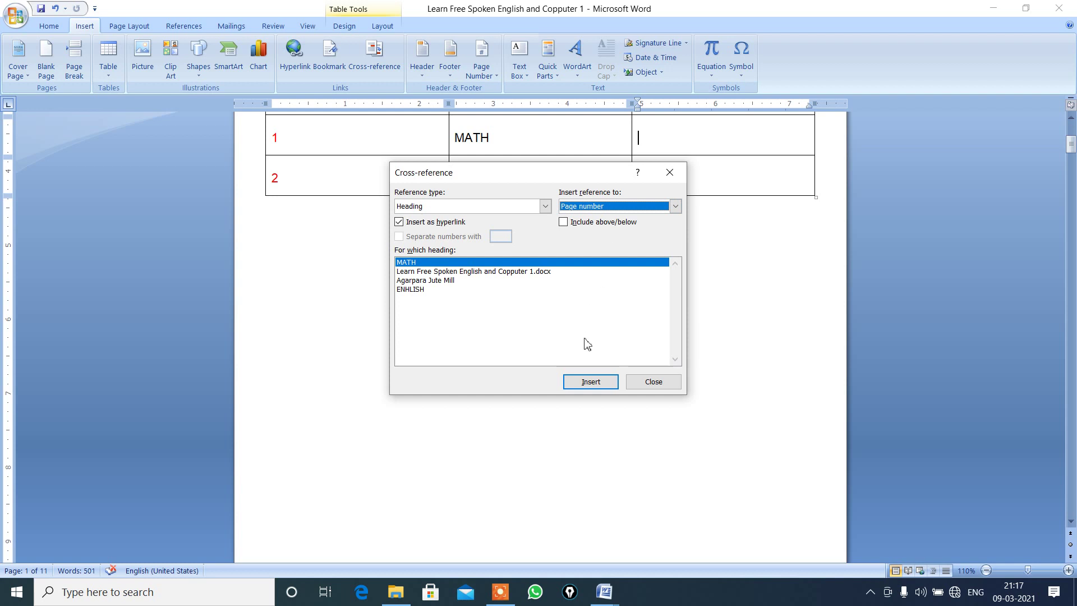
{"action": "left_click", "coordinate": [583, 383]}
{"action": "left_click_drag", "start_coordinate": [561, 176], "coordinate": [544, 255]}
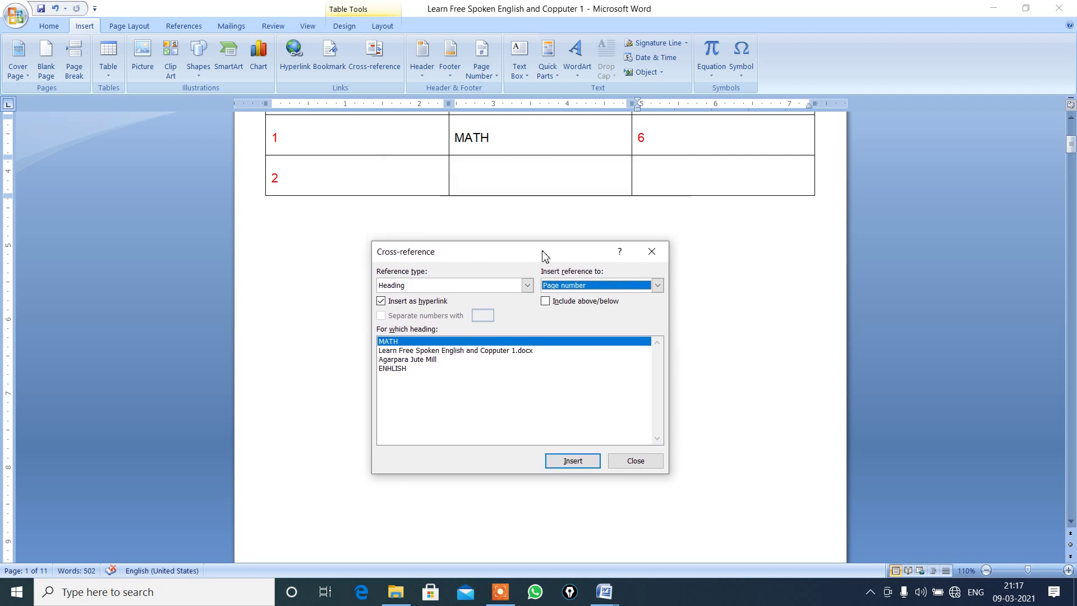
- In row 2's SUBJECTS cell, insert a hyperlinked cross-reference to the heading text of ENHLISH
{"action": "left_click", "coordinate": [485, 175]}
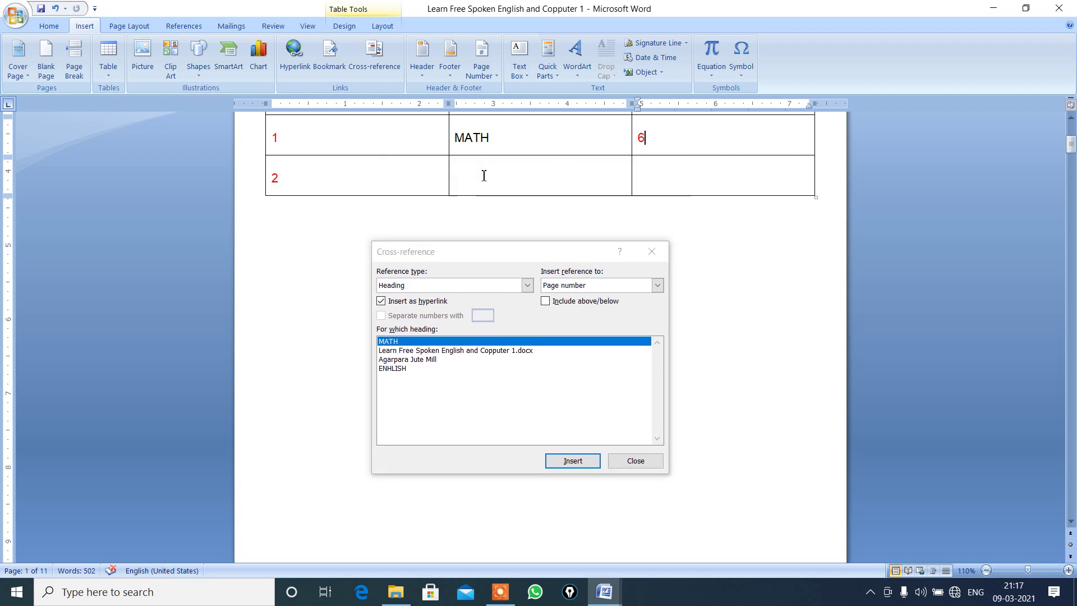
{"action": "left_click", "coordinate": [484, 175]}
{"action": "left_click", "coordinate": [399, 370]}
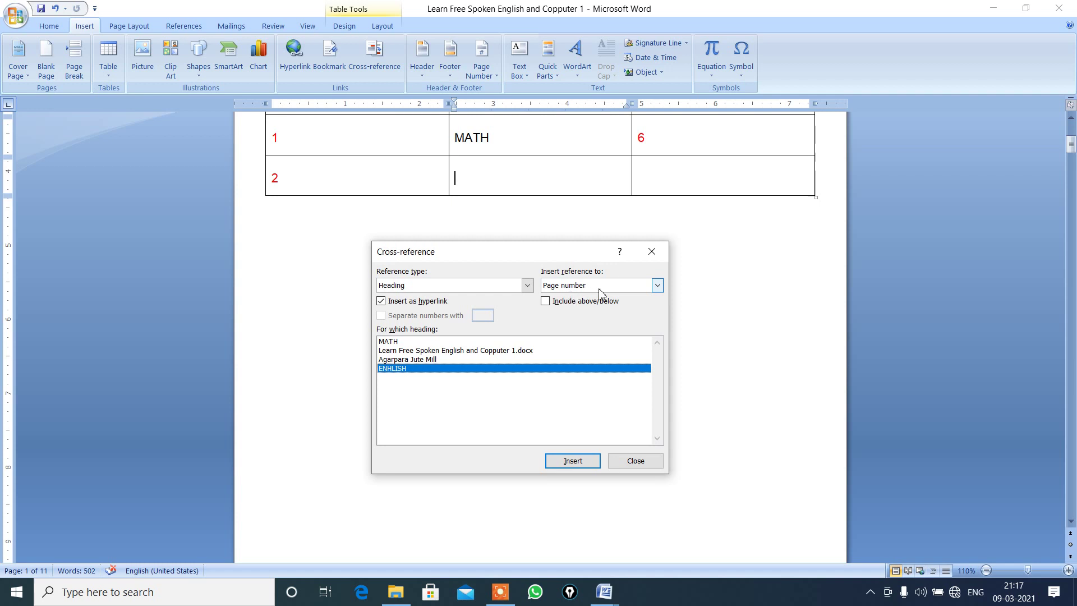
{"action": "left_click", "coordinate": [658, 285]}
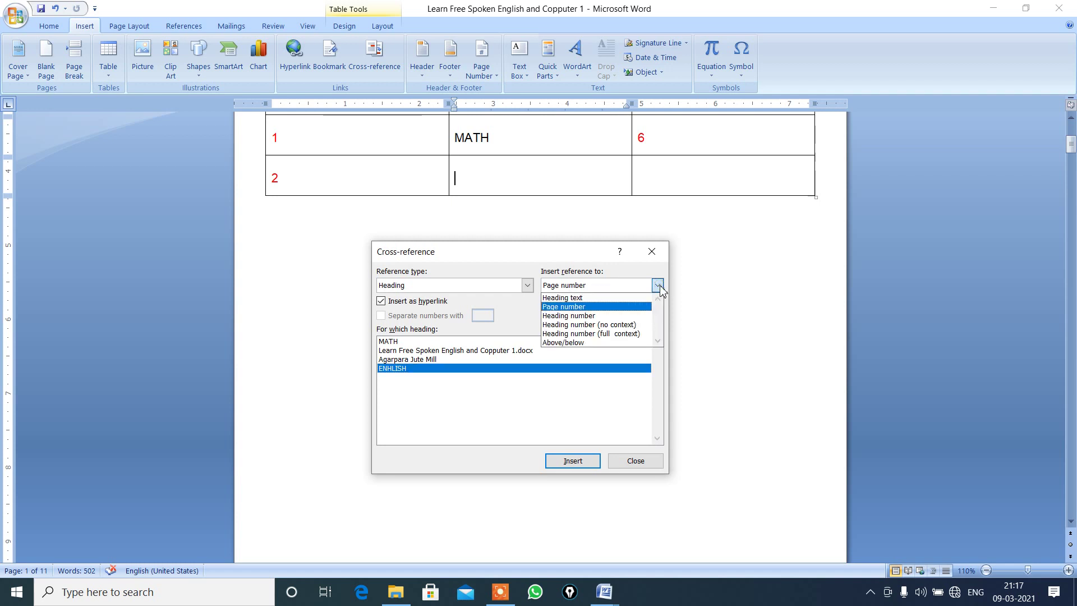
{"action": "left_click", "coordinate": [608, 303]}
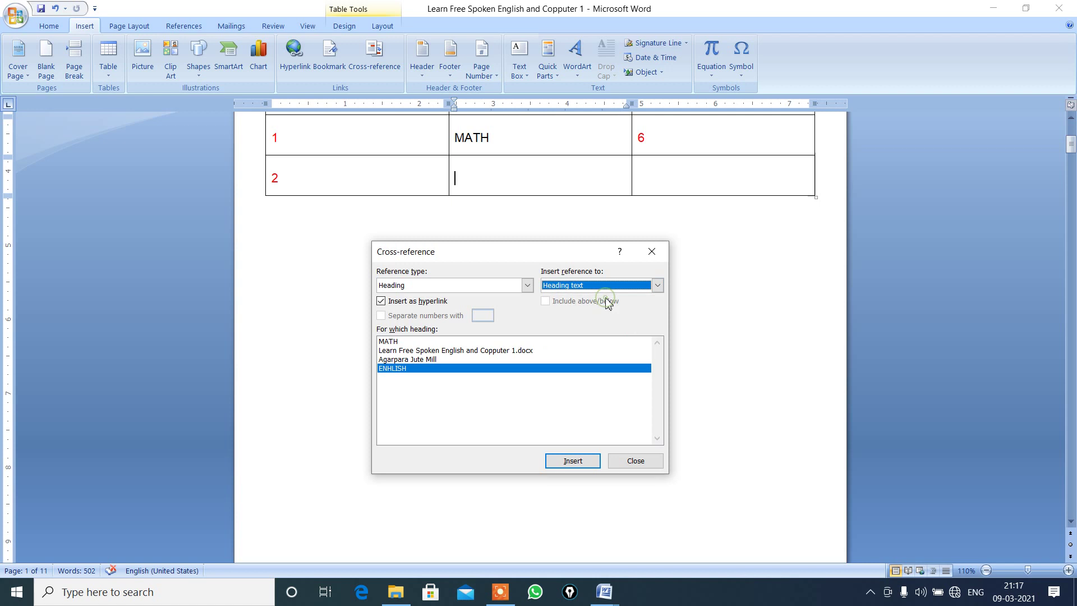
{"action": "left_click", "coordinate": [573, 461]}
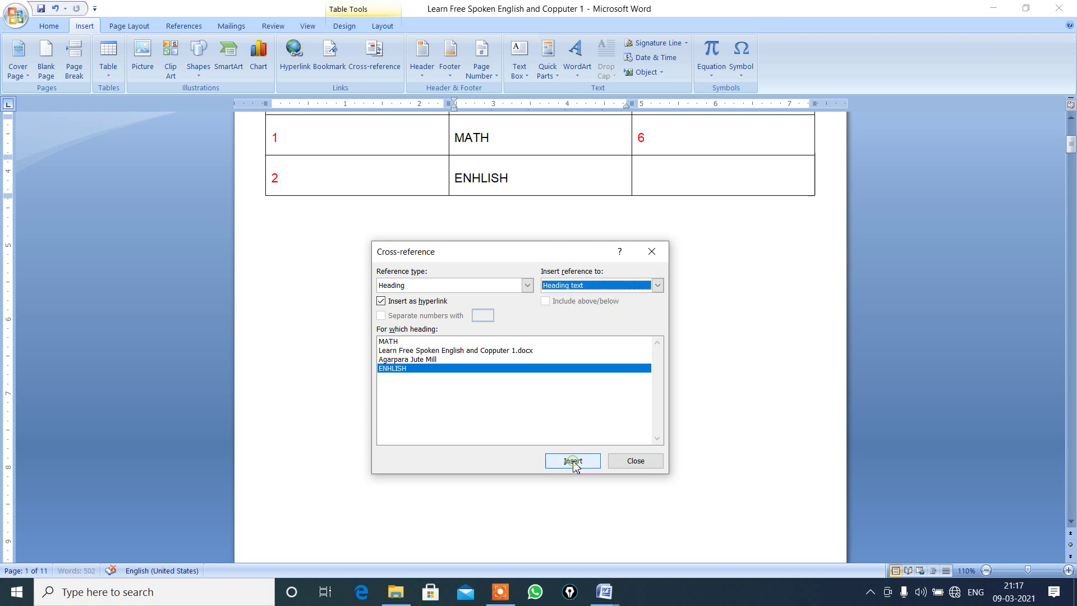
- In row 2's PAGE NO cell, insert a hyperlinked cross-reference to the ENHLISH heading's page number and close the dialog
{"action": "left_click", "coordinate": [656, 179]}
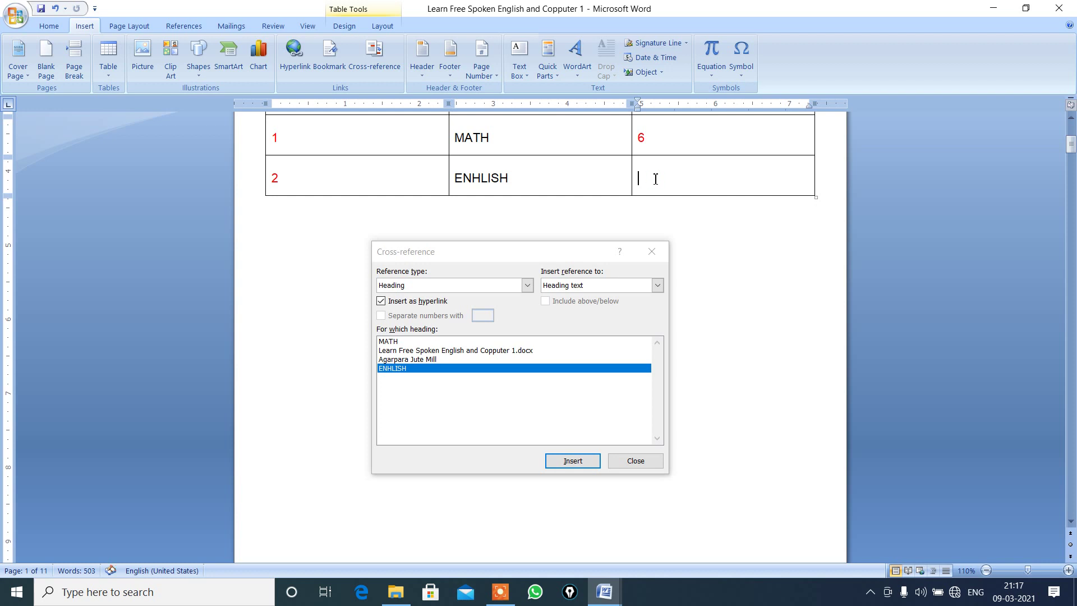
{"action": "left_click", "coordinate": [657, 286]}
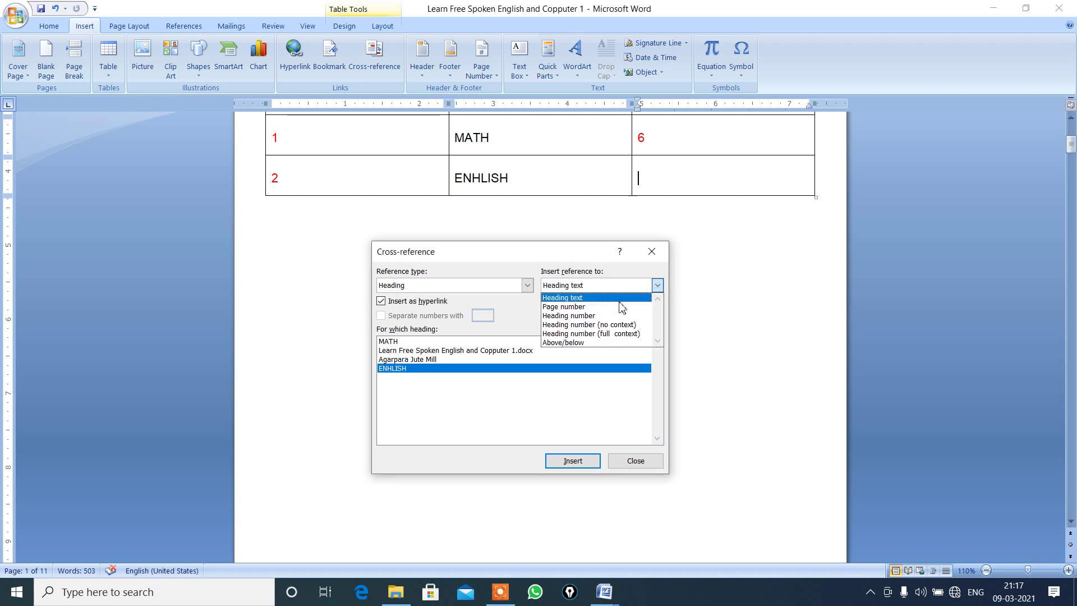
{"action": "left_click", "coordinate": [597, 307]}
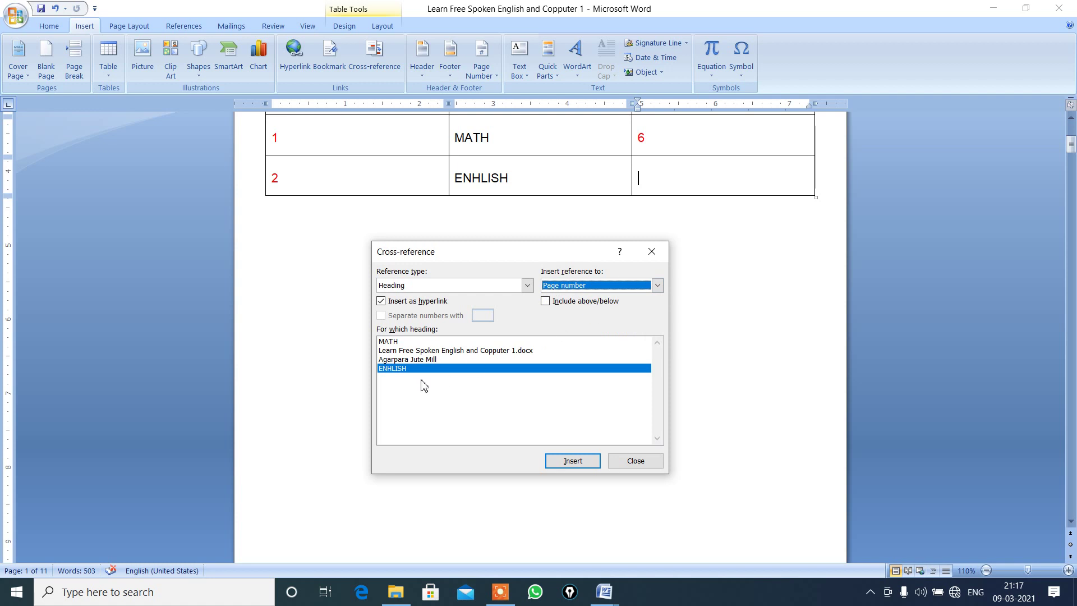
{"action": "left_click", "coordinate": [580, 465]}
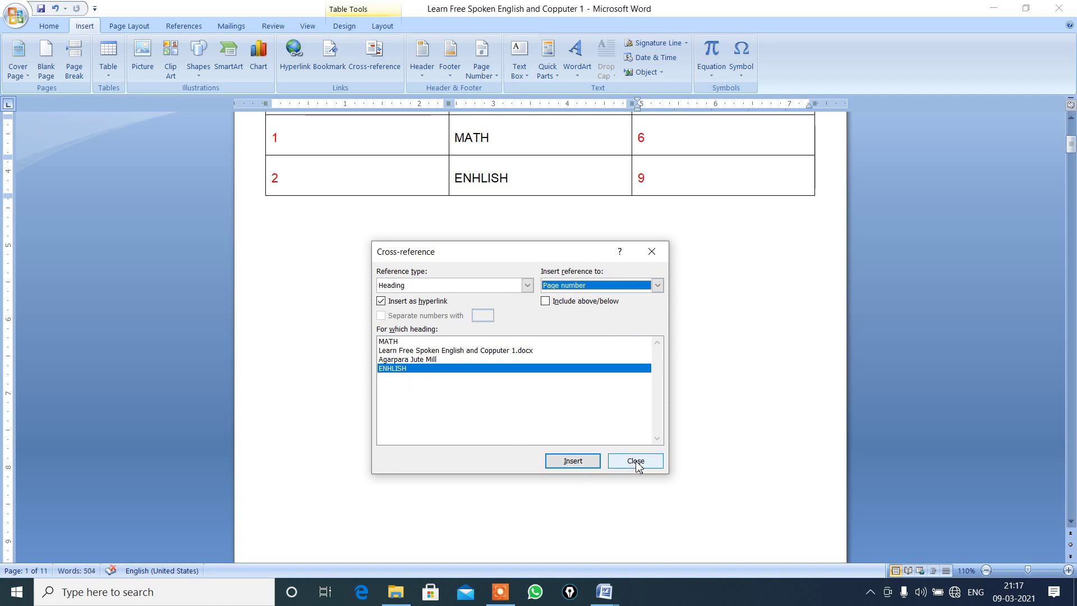
{"action": "left_click", "coordinate": [636, 463]}
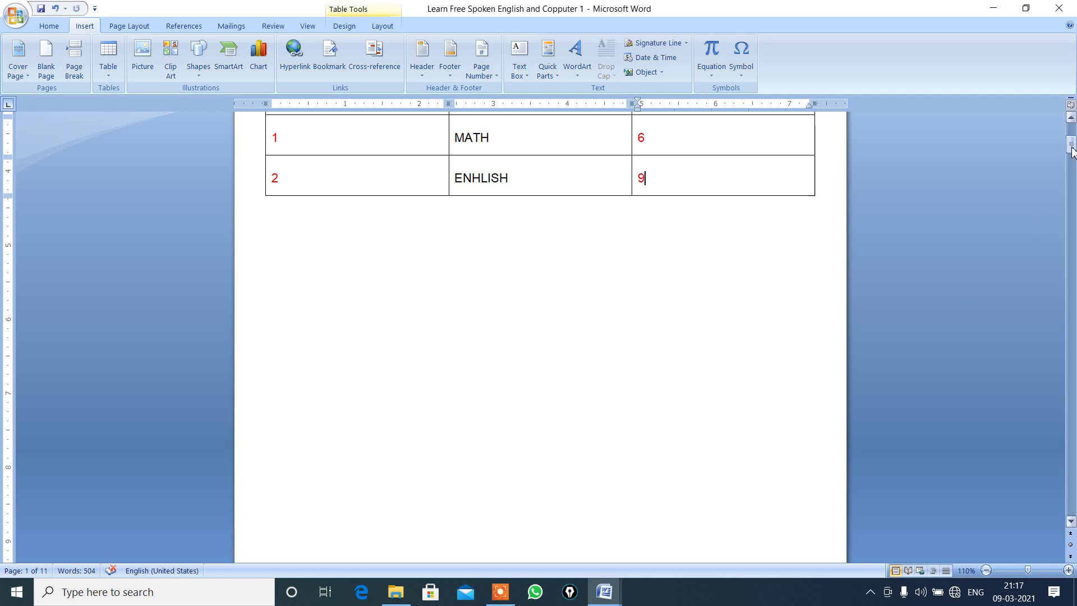
- Test the MATH and ENHLISH links in the SUBJECTS column by following each one, returning to page 1 after each
{"action": "left_click_drag", "start_coordinate": [1072, 151], "coordinate": [1072, 132]}
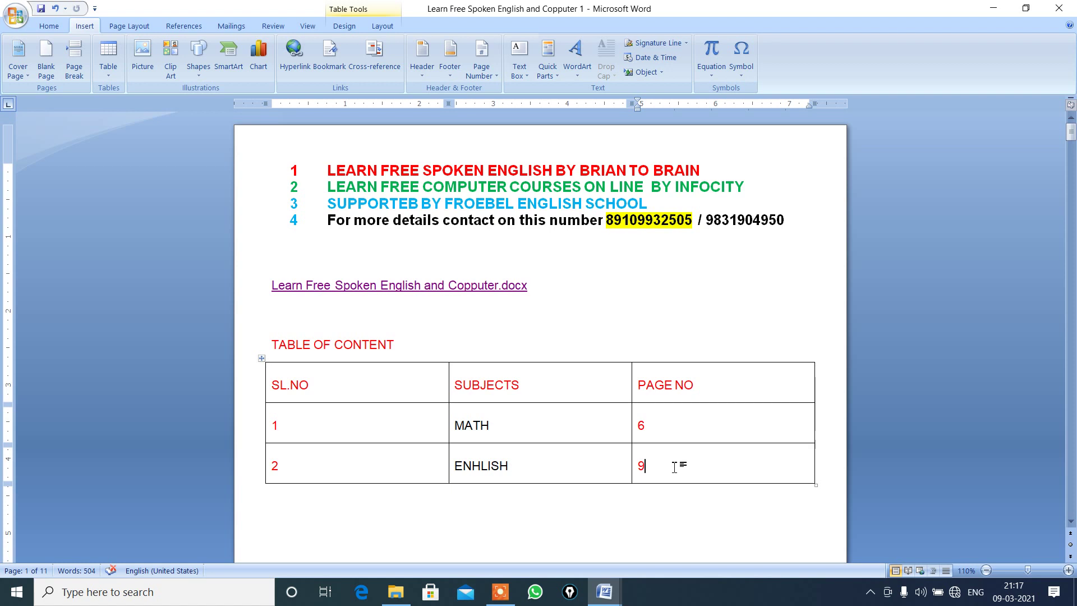
{"action": "left_click", "coordinate": [474, 428], "text": "ctrl"}
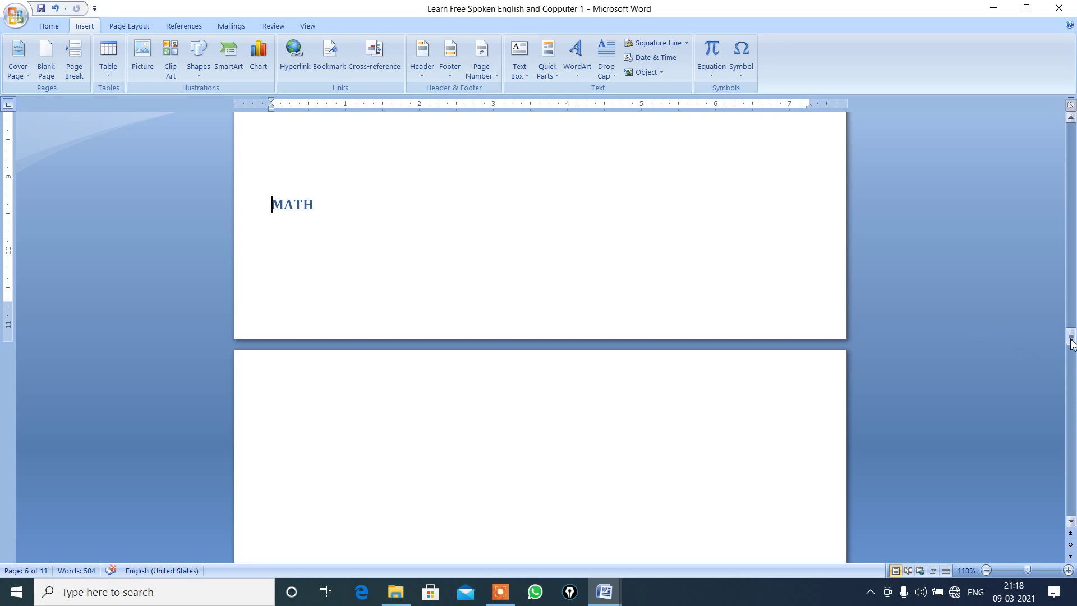
{"action": "left_click_drag", "start_coordinate": [1071, 339], "coordinate": [1062, 138]}
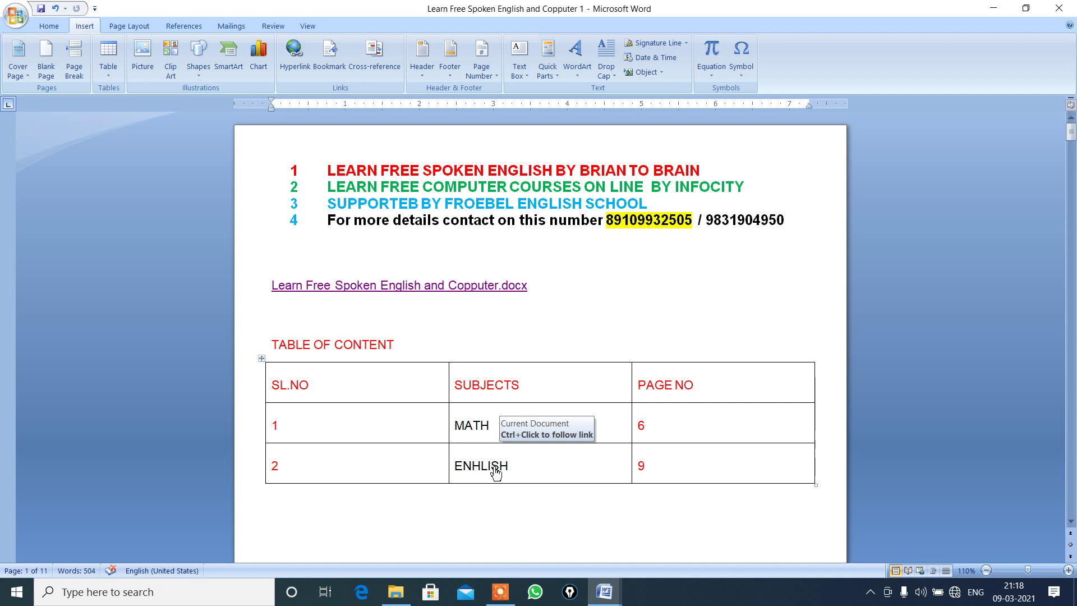
{"action": "left_click", "coordinate": [494, 469]}
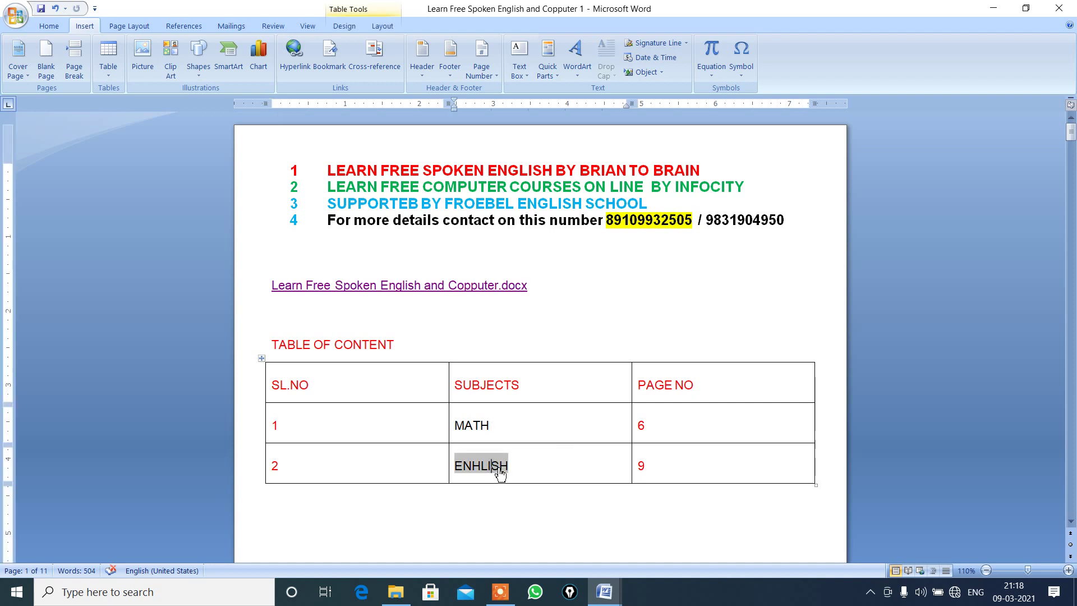
{"action": "left_click", "coordinate": [499, 469], "text": "ctrl"}
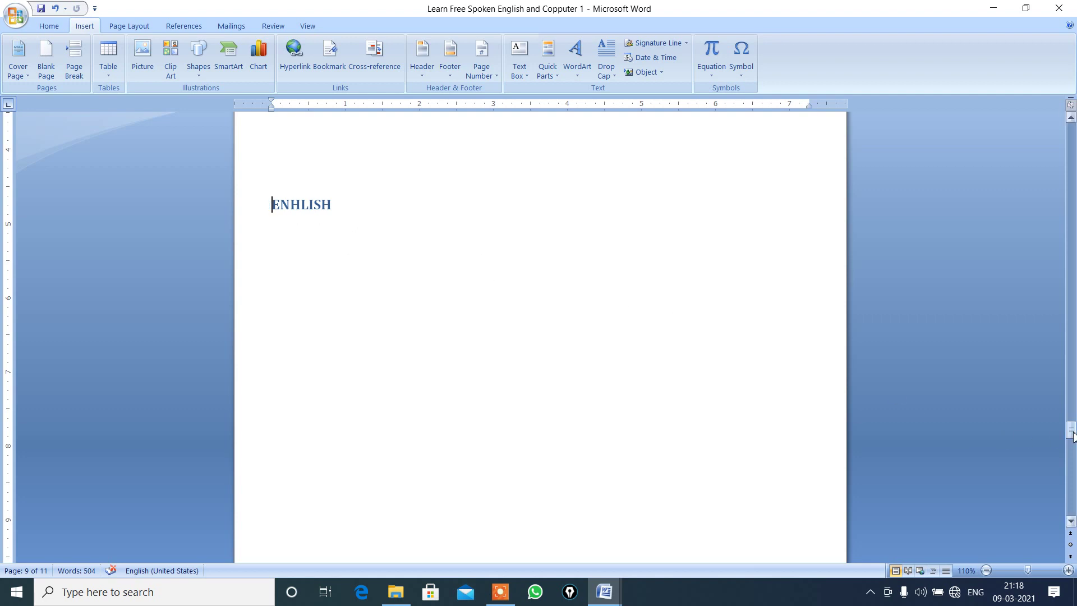
{"action": "left_click_drag", "start_coordinate": [1071, 432], "coordinate": [1069, 125]}
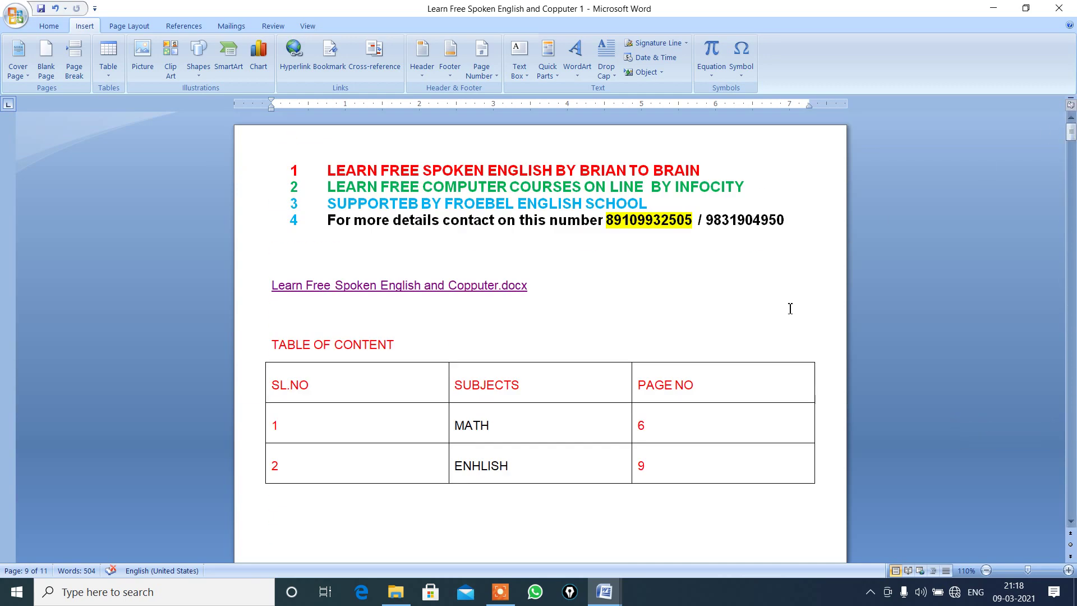
- Test the page number links for MATH and ENHLISH in the PAGE NO column, returning to the table on page 1 after each
{"action": "left_click", "coordinate": [645, 428]}
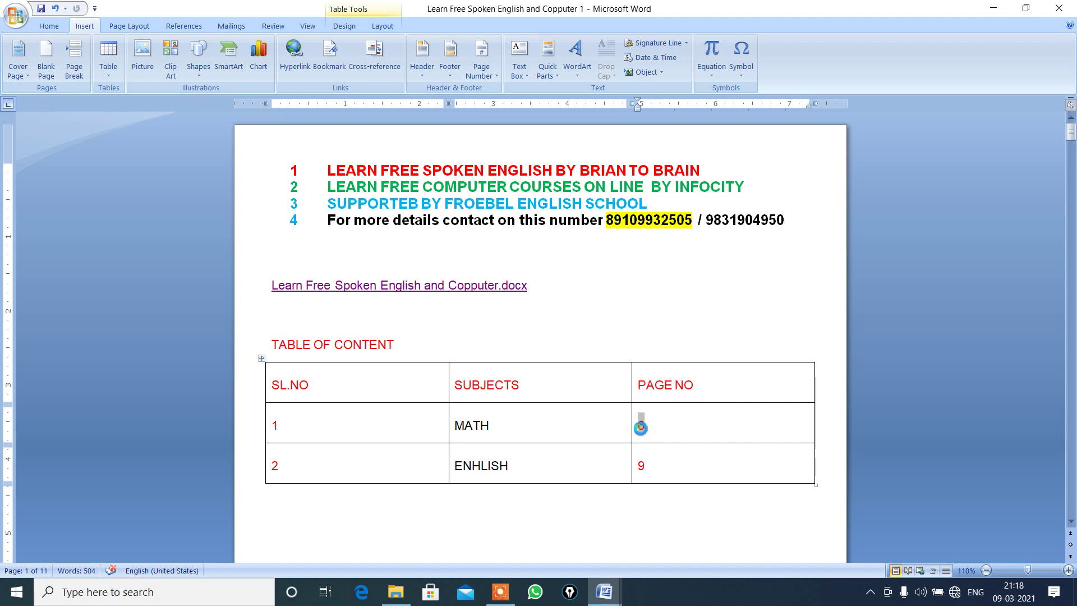
{"action": "left_click", "coordinate": [640, 428], "text": "ctrl"}
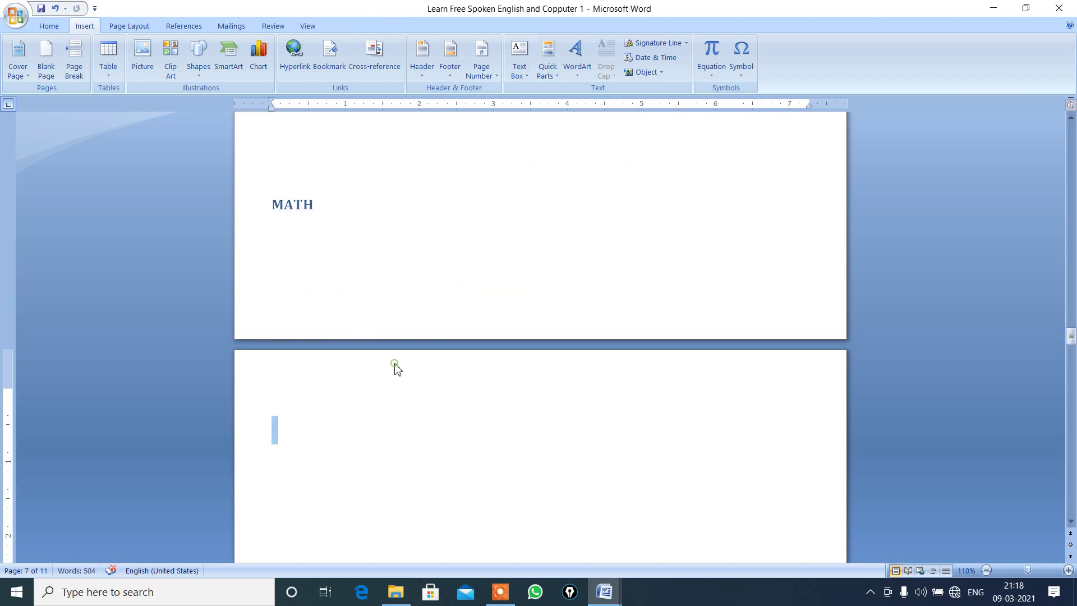
{"action": "left_click", "coordinate": [330, 227]}
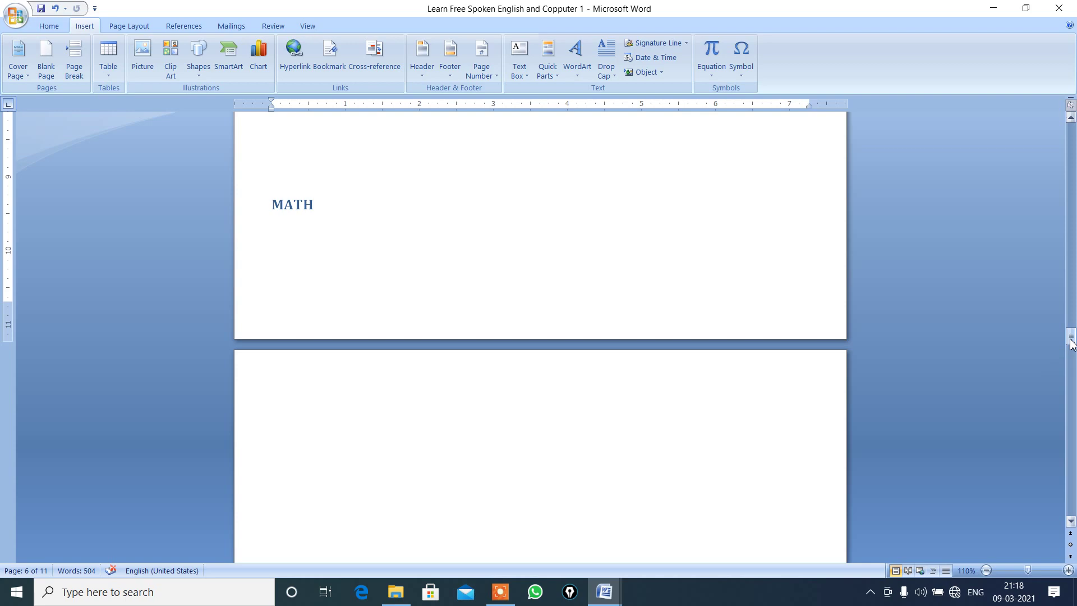
{"action": "left_click_drag", "start_coordinate": [1072, 342], "coordinate": [1071, 132]}
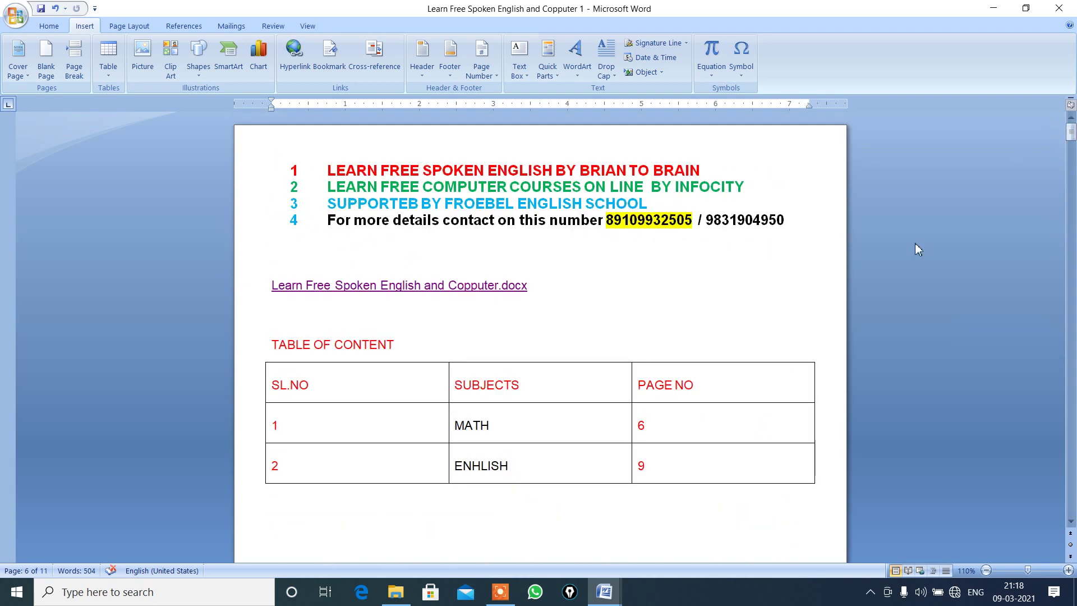
{"action": "left_click", "coordinate": [646, 469]}
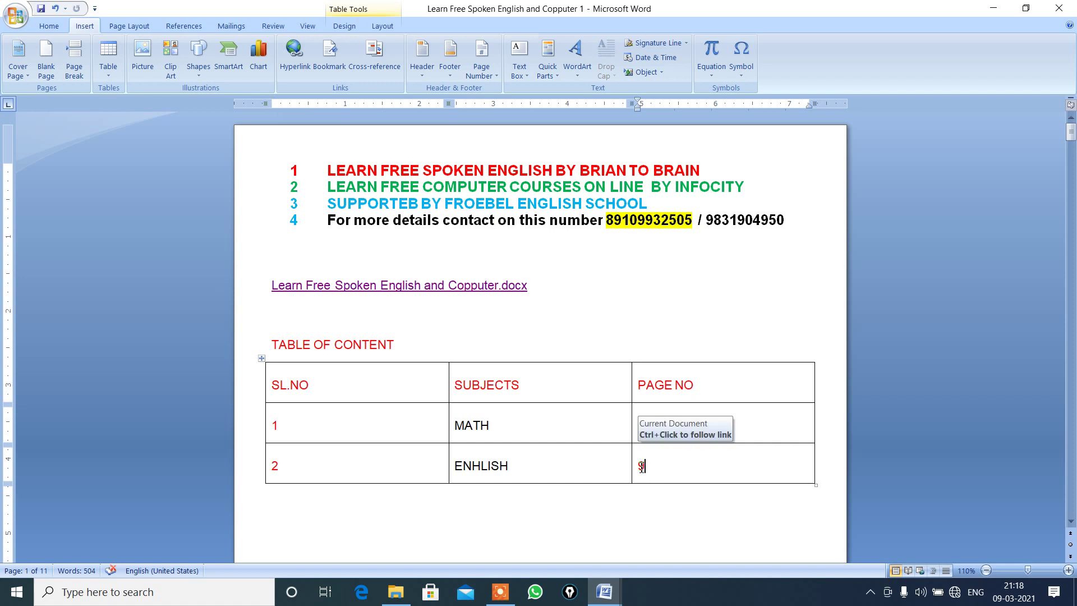
{"action": "double_click", "coordinate": [642, 470]}
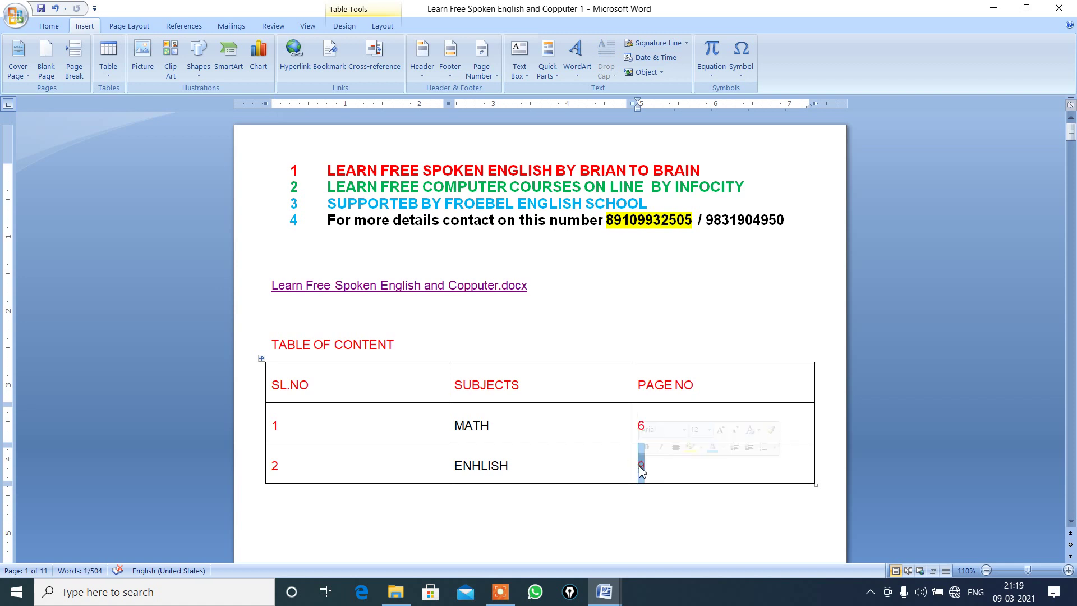
{"action": "left_click", "coordinate": [641, 471], "text": "ctrl"}
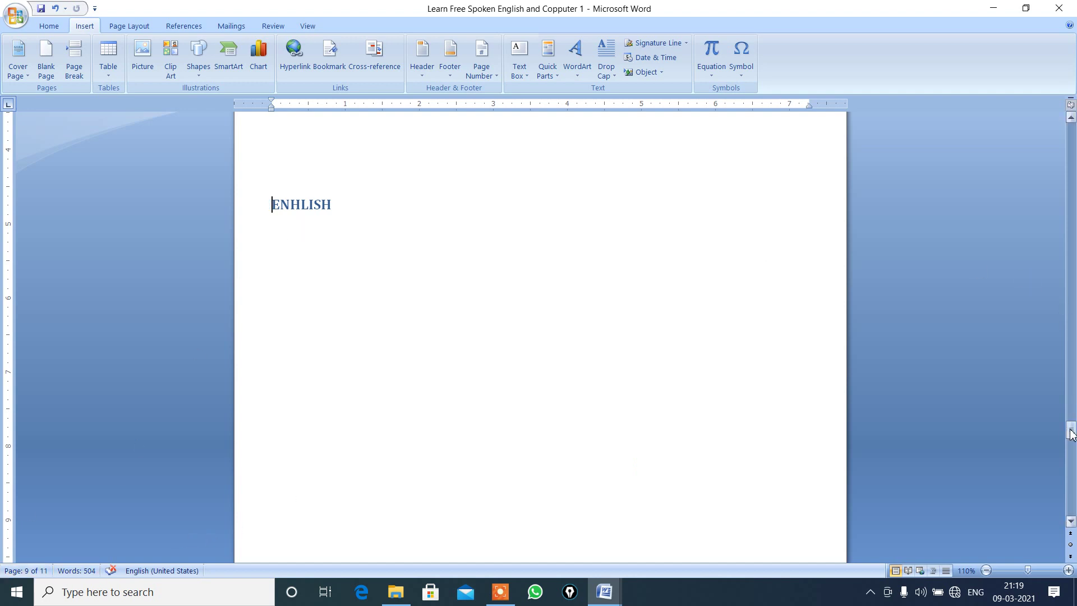
{"action": "left_click_drag", "start_coordinate": [1072, 432], "coordinate": [1071, 130]}
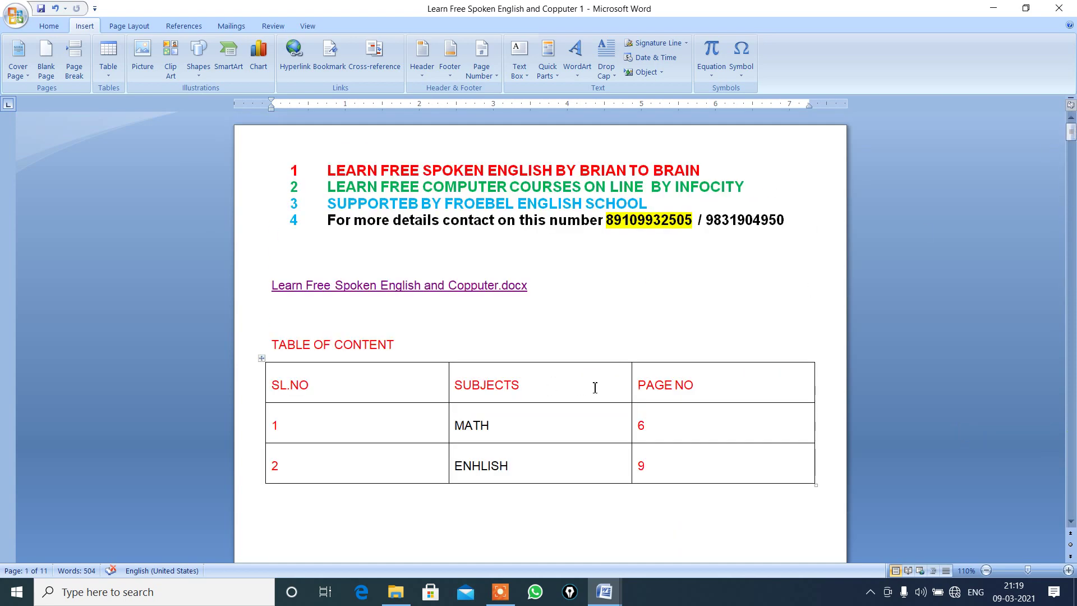